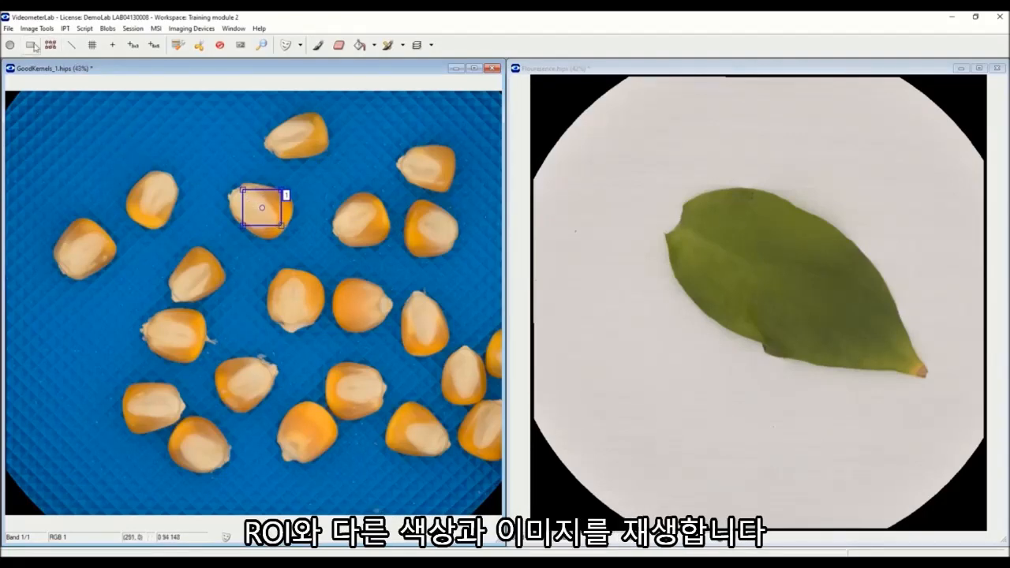
- Draw a rectangular ROI across the middle of the leaf and two crossing line ROIs over one kernel in the corn image
drag(724, 223, 803, 298)
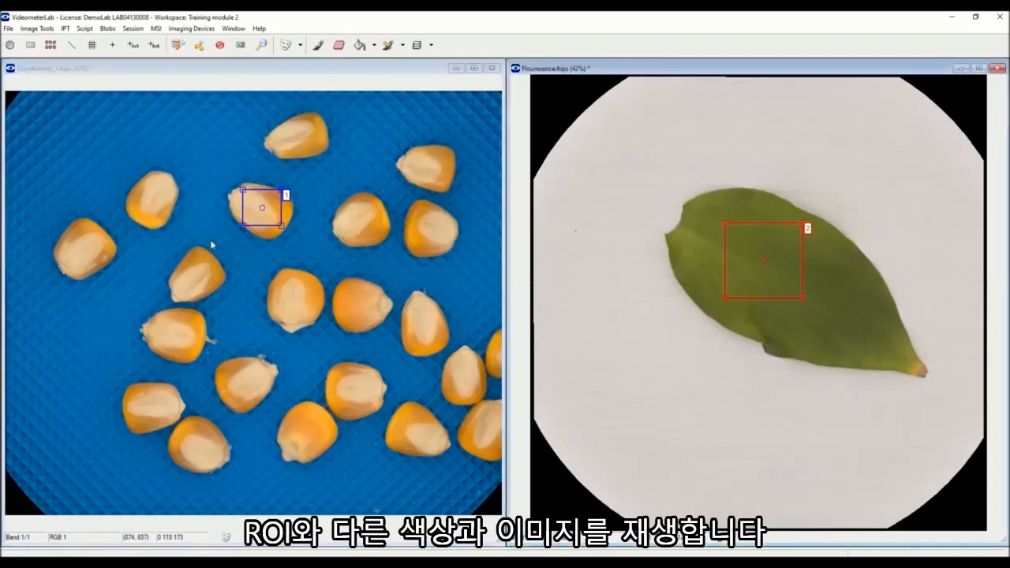
click(72, 45)
scroll(176, 299, up, 5)
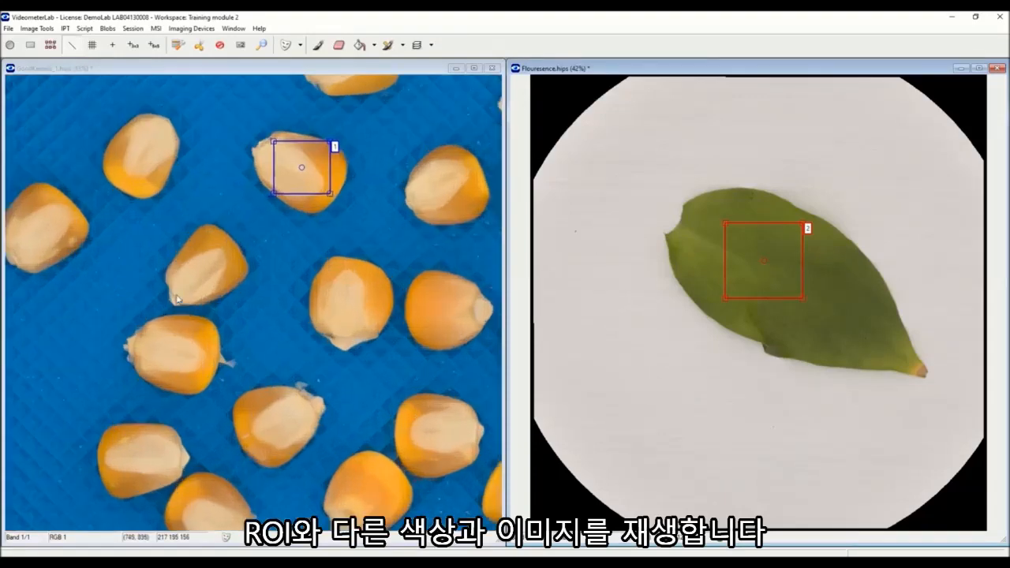
mouse_move(167, 309)
mouse_down()
mouse_move(251, 247)
mouse_move(287, 203)
mouse_up()
drag(175, 224, 253, 298)
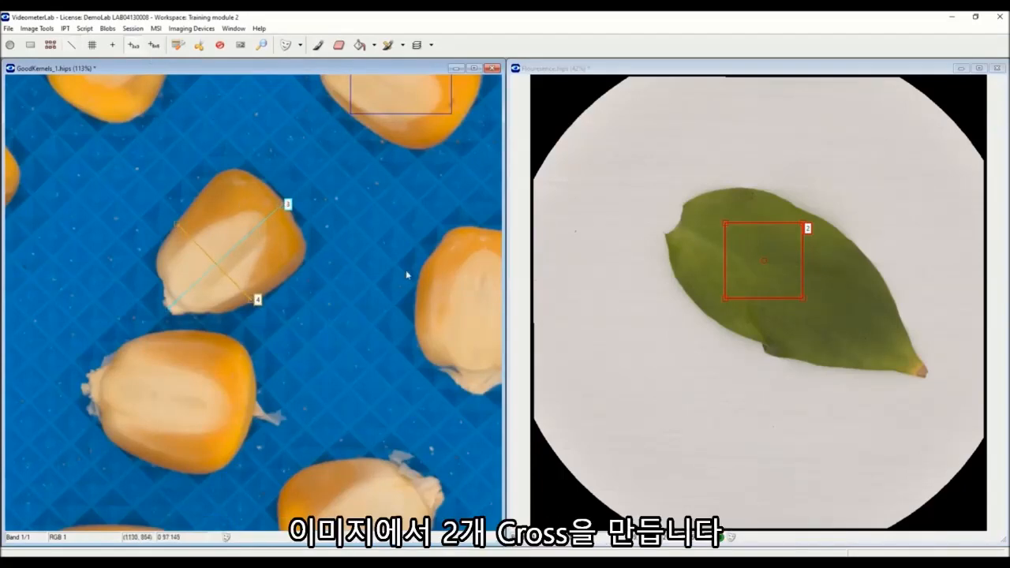
- Place two cross ROIs in the corn image, one on the neighbouring kernel and one on the blue background beside it
click(438, 299)
click(393, 287)
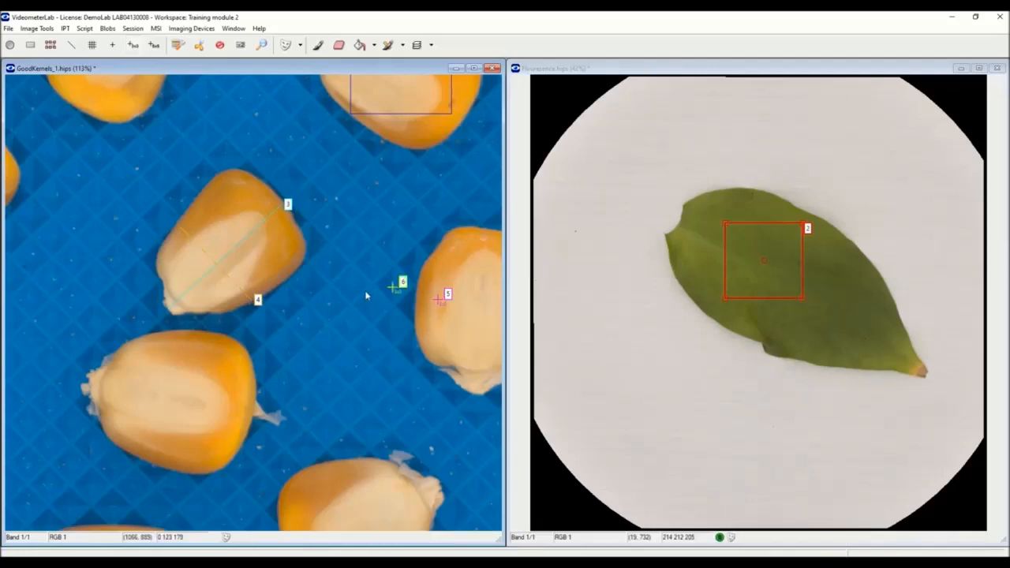
scroll(317, 204, down, 5)
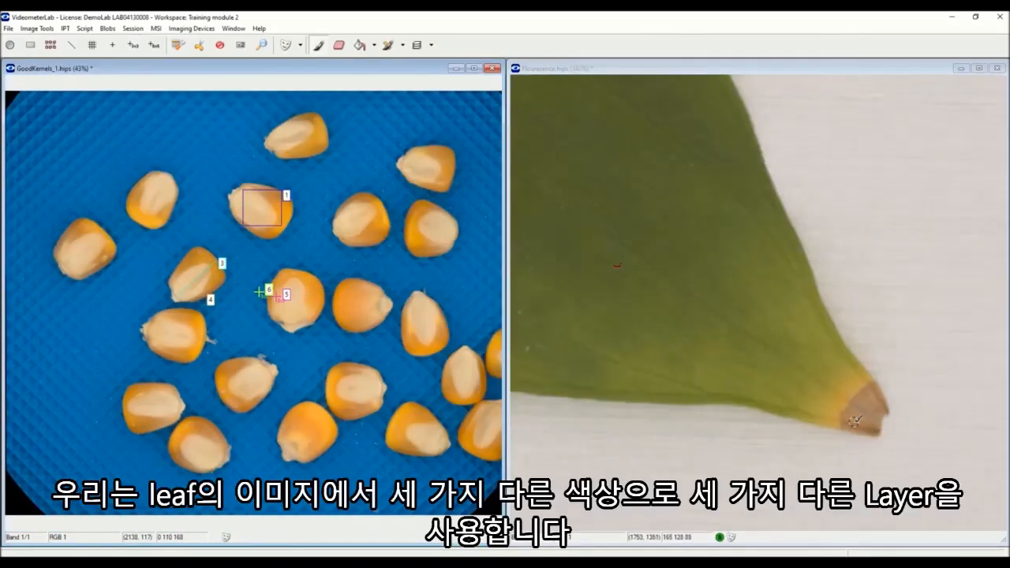
- Paint three layers near the leaf tip: red on the brown end, green on the yellowish band, and a blue outline in the greener area
mouse_move(867, 407)
mouse_down()
mouse_move(878, 405)
mouse_move(867, 424)
mouse_up()
drag(831, 420, 864, 377)
mouse_move(796, 400)
mouse_down()
mouse_move(807, 374)
mouse_move(833, 359)
mouse_move(791, 309)
mouse_move(768, 355)
mouse_move(807, 393)
mouse_up()
scroll(805, 398, down, 5)
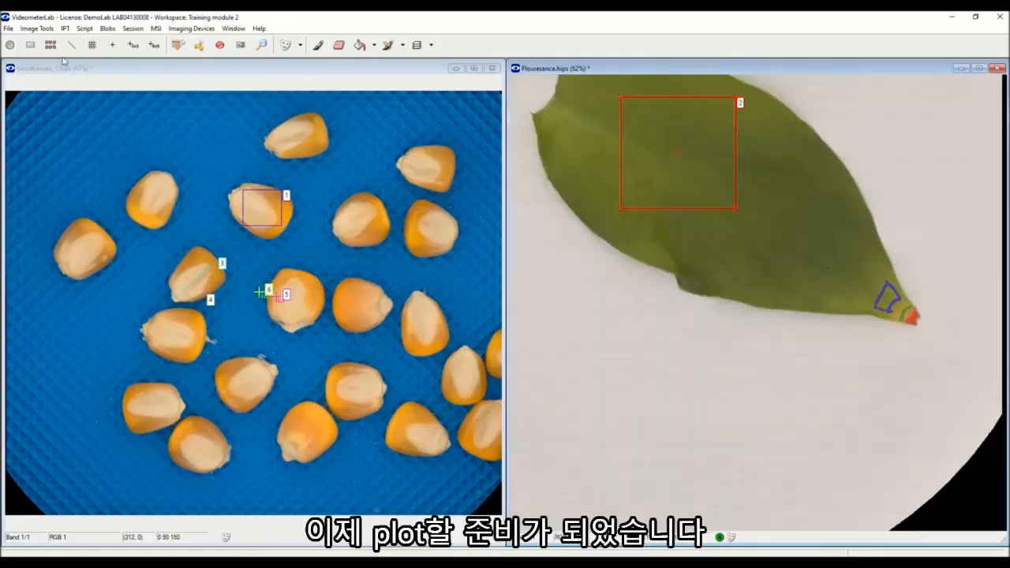
- Open the Statistics measurement for the ROIs and widen its window to show more bands
click(37, 28)
mouse_move(94, 63)
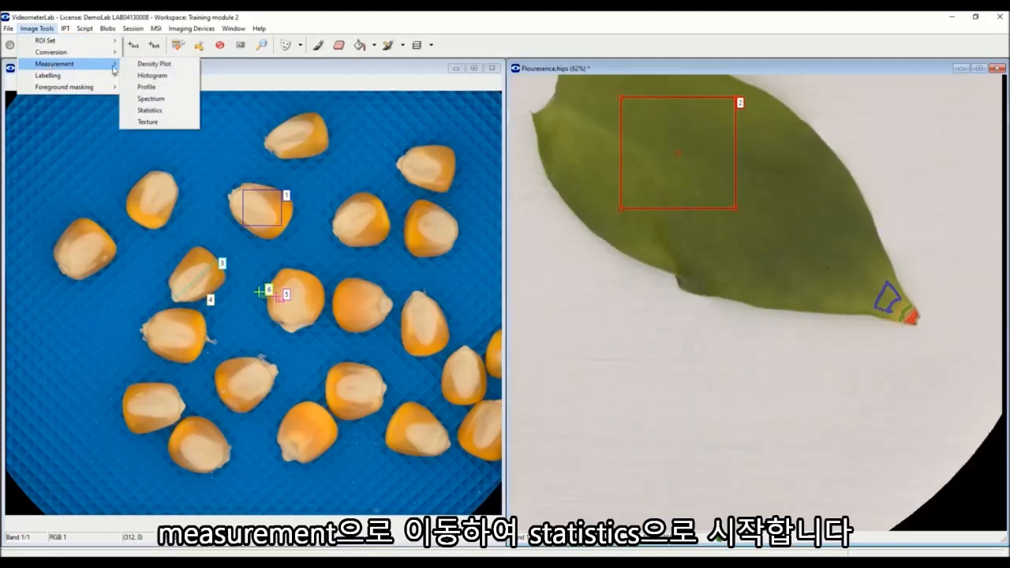
click(167, 111)
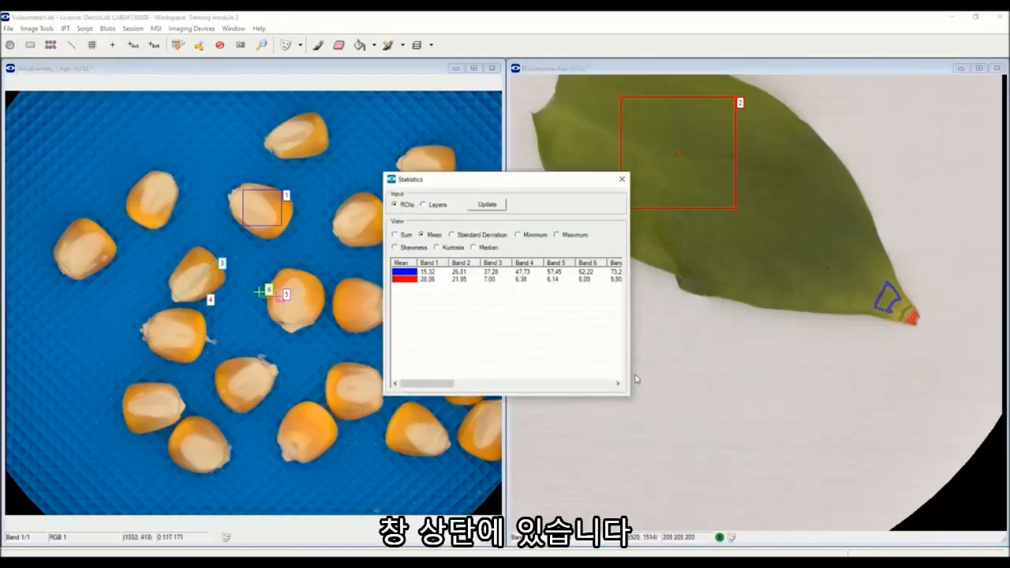
drag(631, 369, 825, 351)
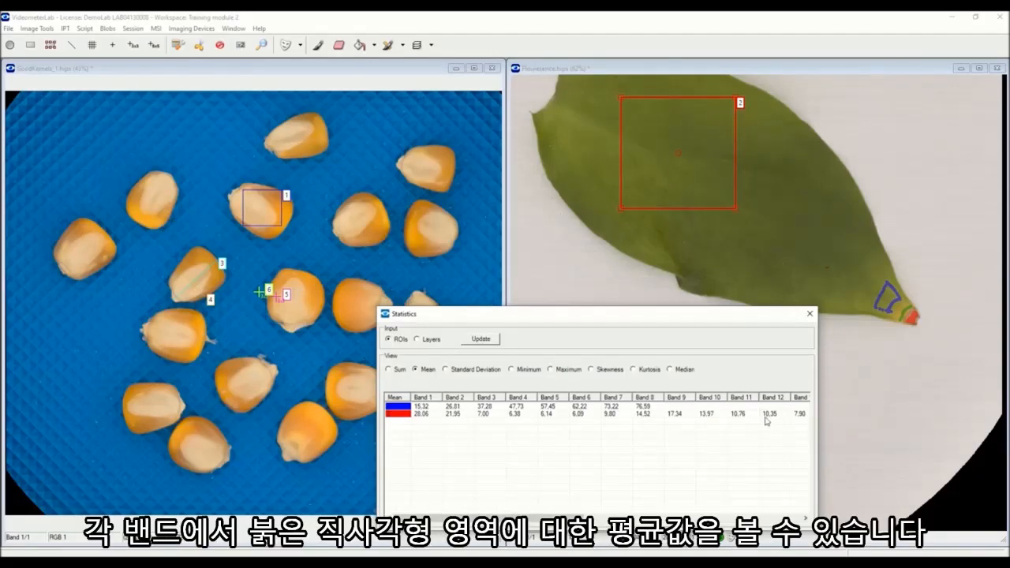
- View the ROI statistics as standard deviation, minimum and maximum, and check the clipboard copy option for the table
click(459, 373)
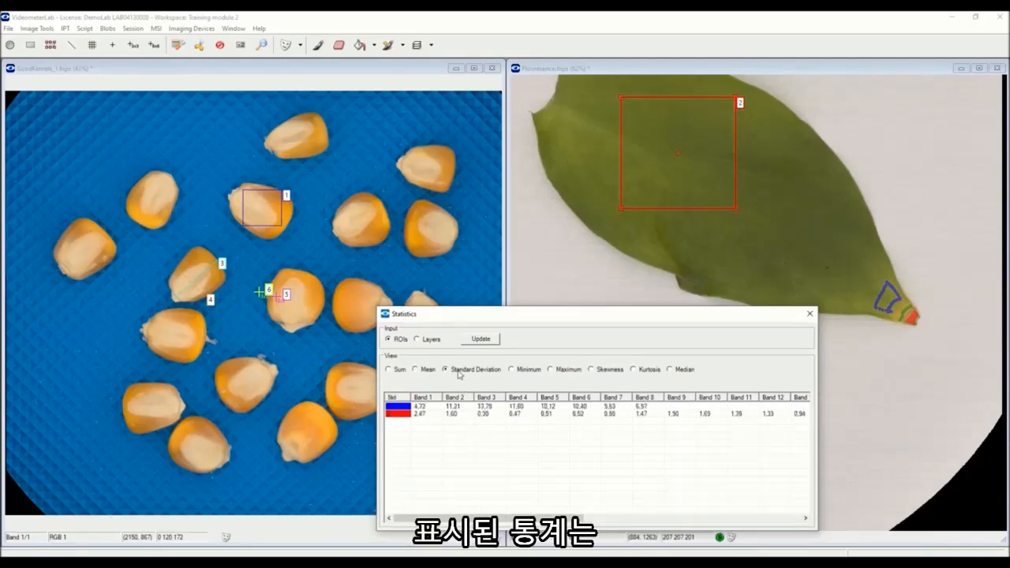
click(521, 375)
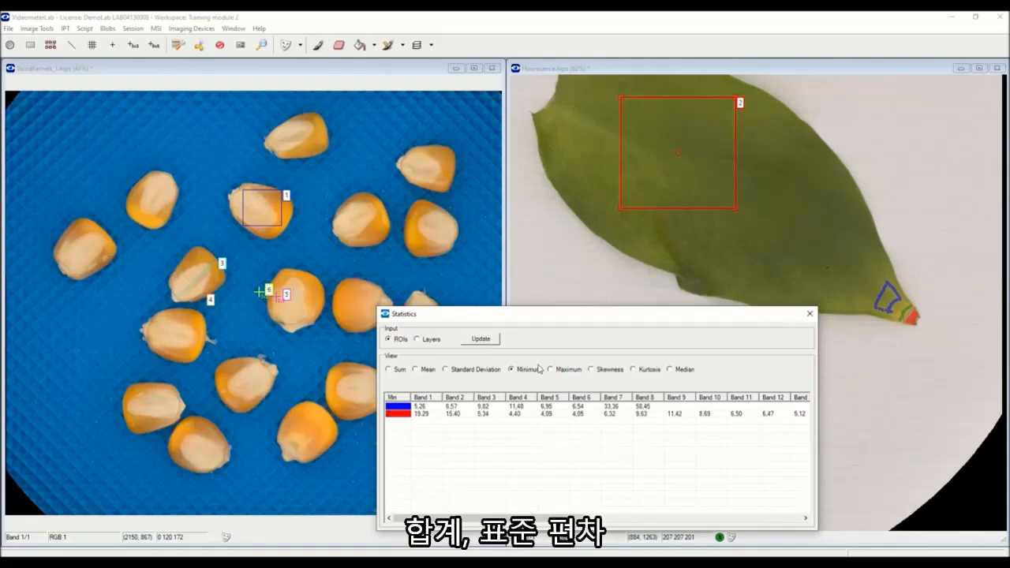
click(559, 374)
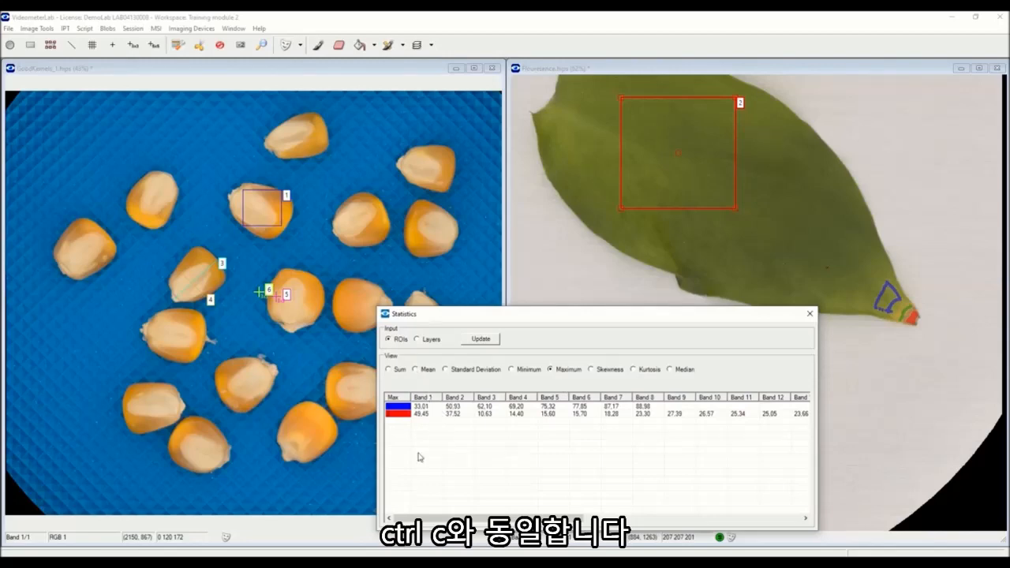
right_click(582, 433)
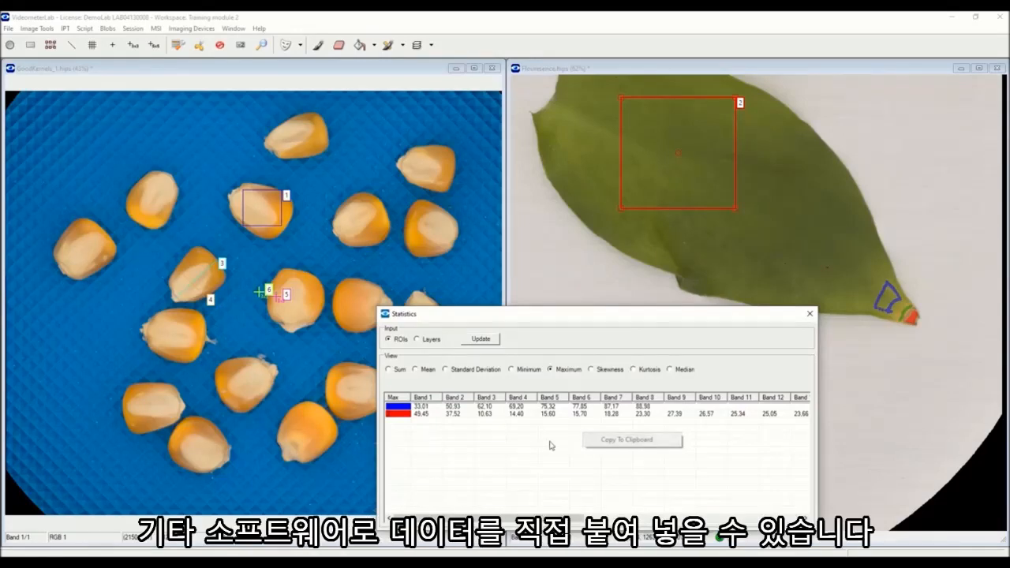
key(Escape)
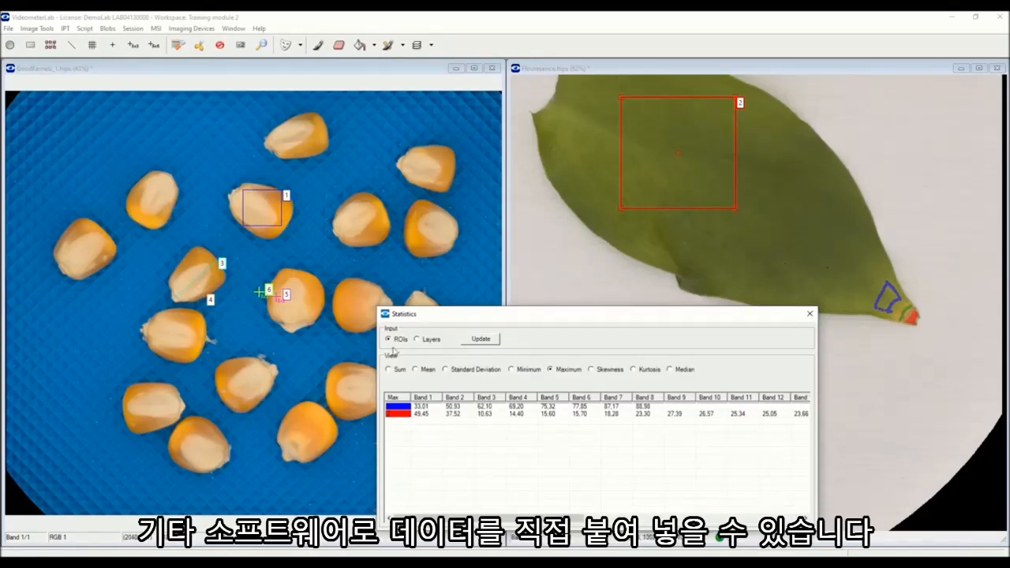
- Switch the Statistics input to the painted layers and view their mean values per band
click(418, 341)
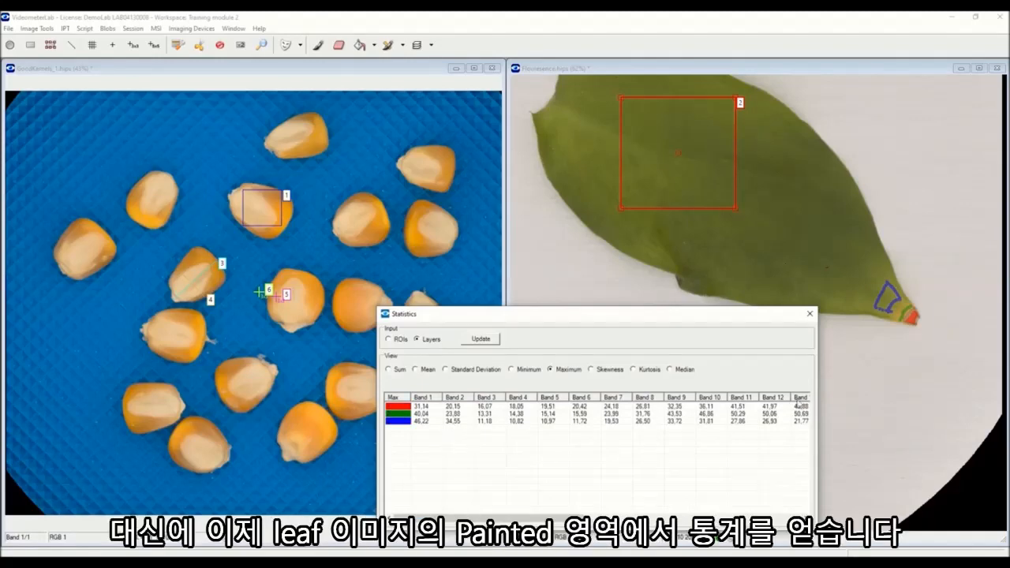
scroll(913, 320, up, 4)
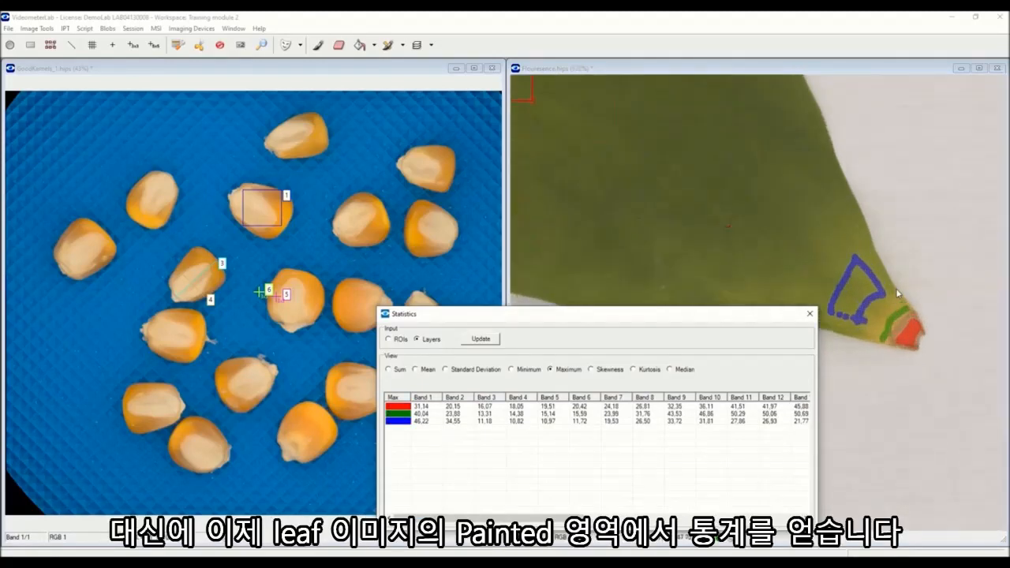
drag(687, 313, 625, 298)
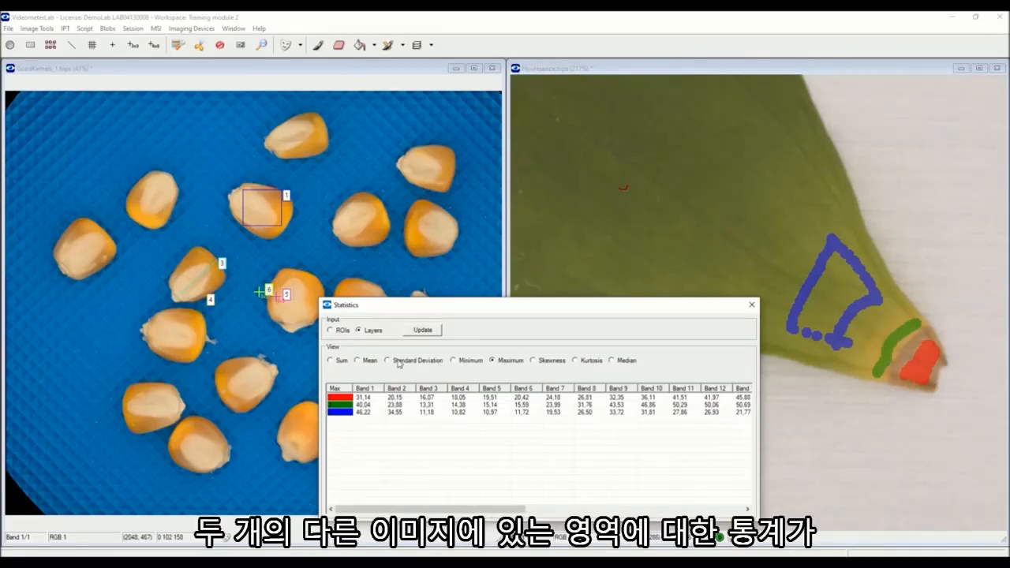
click(358, 361)
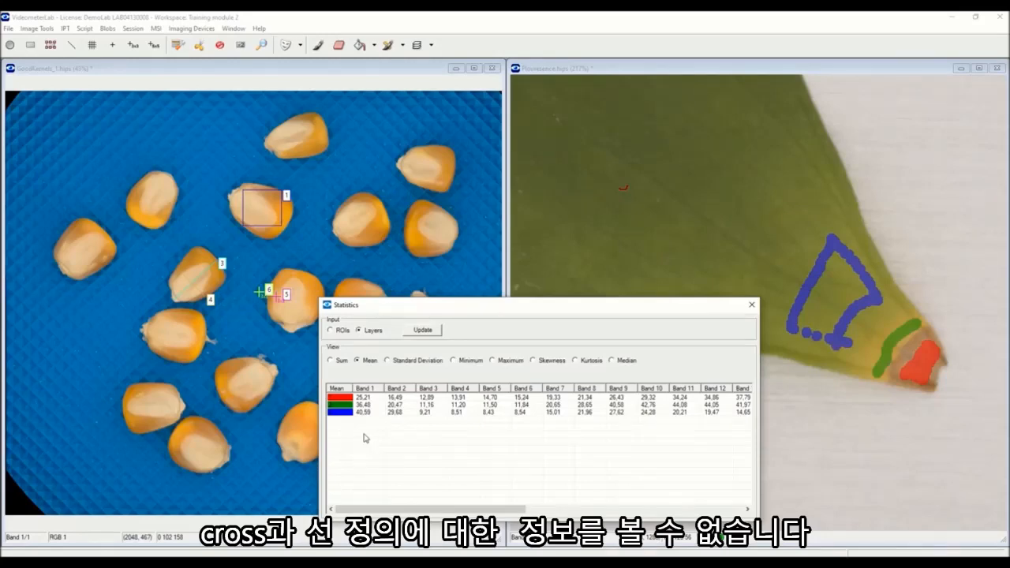
- Close the Statistics window and open an enlarged Histogram of the ROIs, keeping the leaf's rectangle in view
click(752, 304)
click(36, 27)
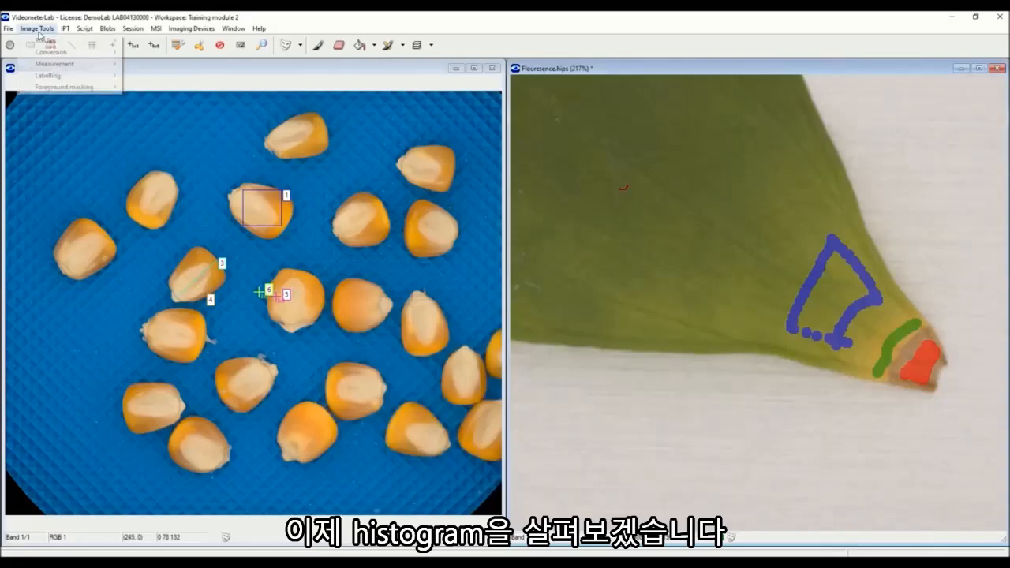
mouse_move(42, 66)
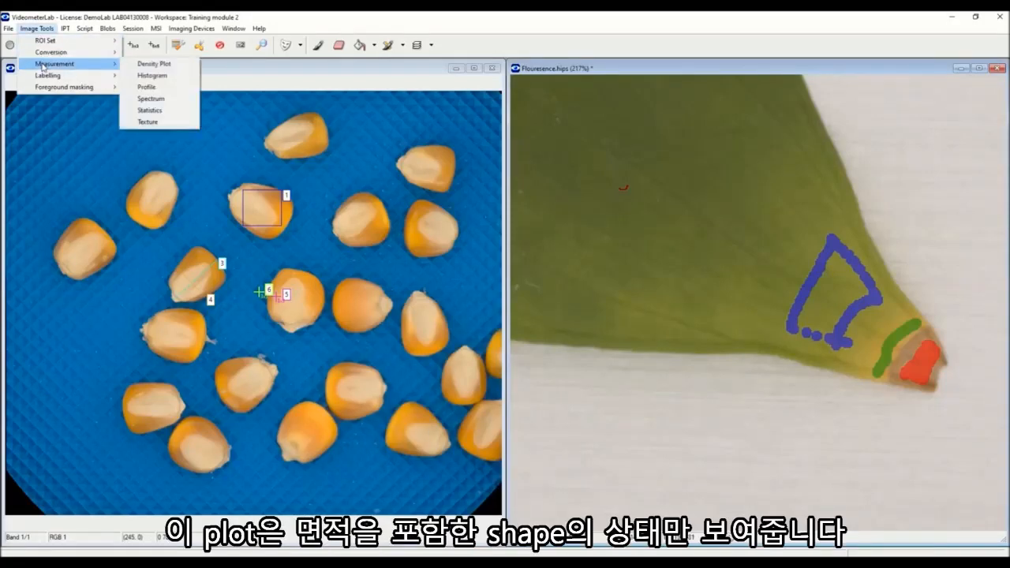
click(155, 76)
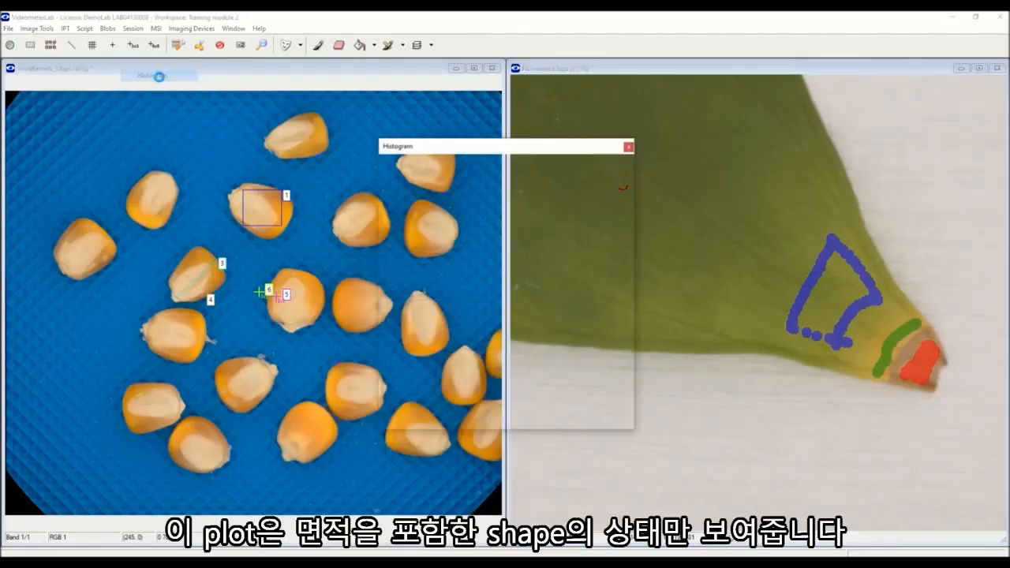
drag(631, 293, 779, 293)
drag(582, 160, 492, 282)
scroll(678, 198, down, 6)
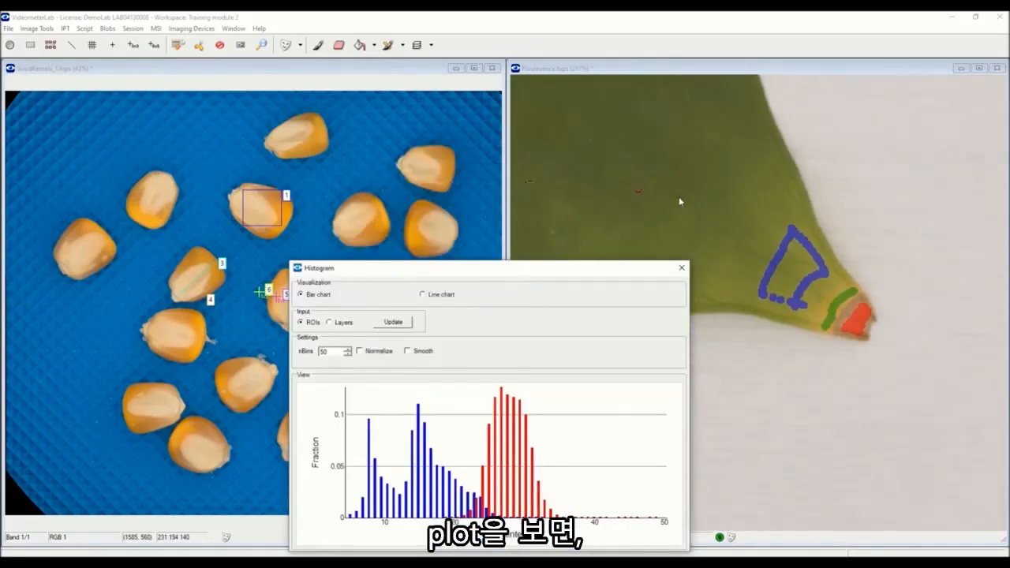
scroll(655, 168, down, 1)
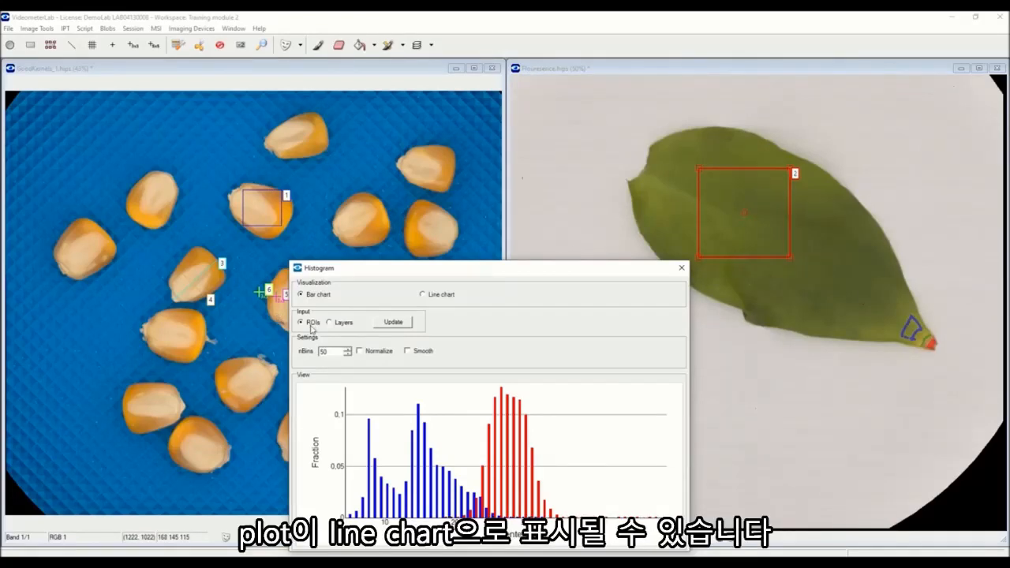
- Display the ROI histogram as a line chart and examine the peaks of the blue and red curves
click(425, 295)
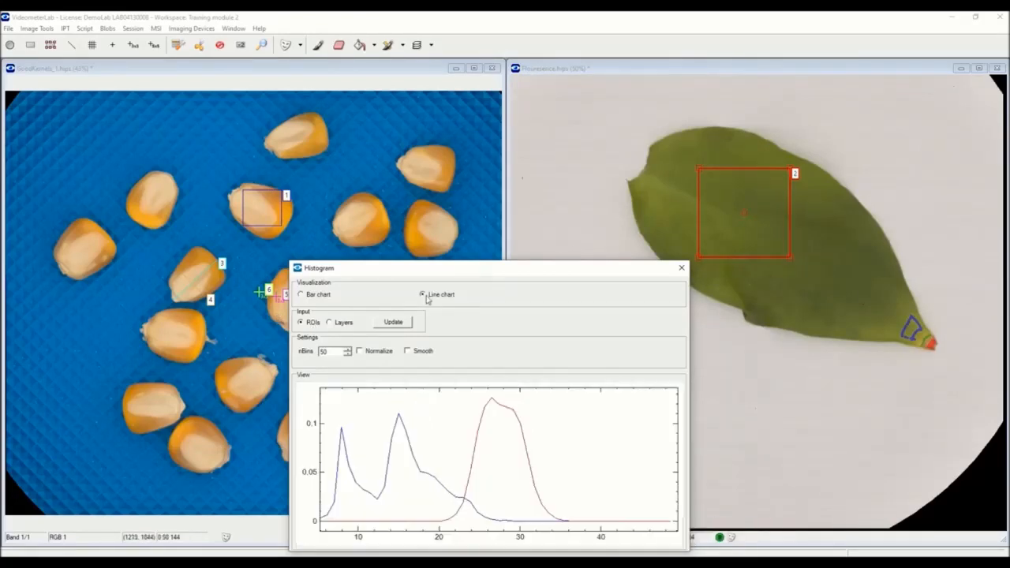
click(404, 322)
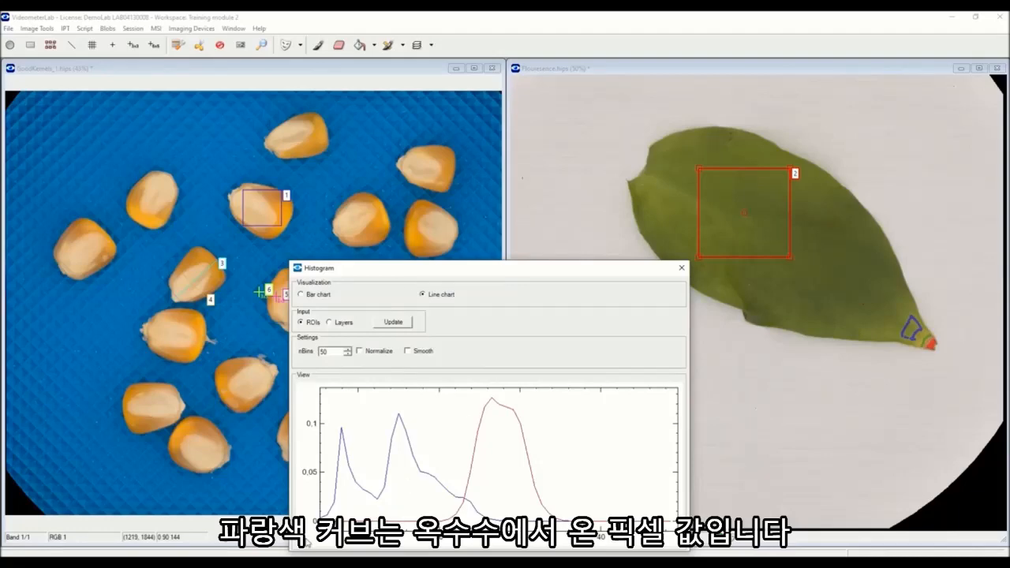
mouse_move(354, 473)
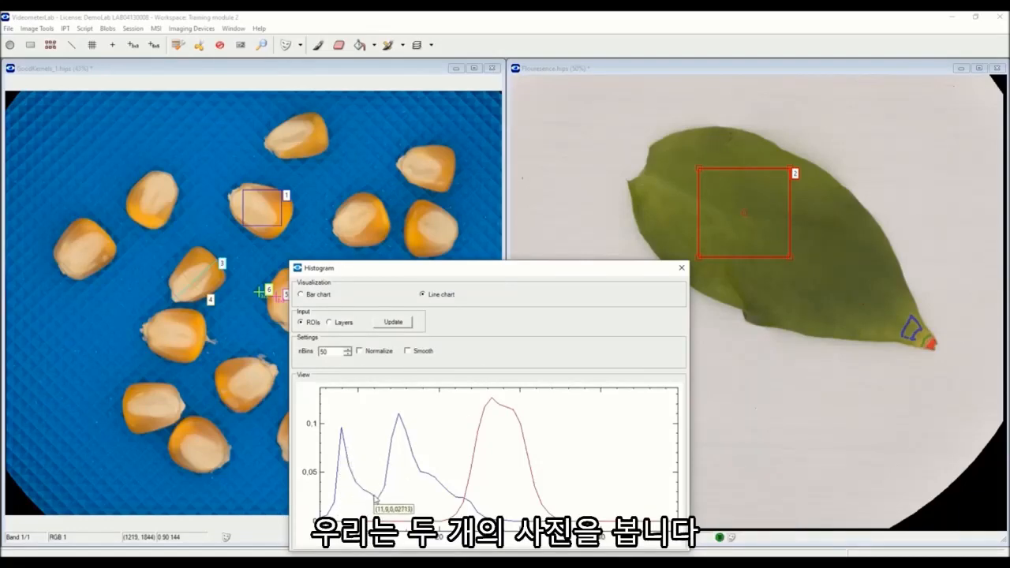
mouse_move(394, 447)
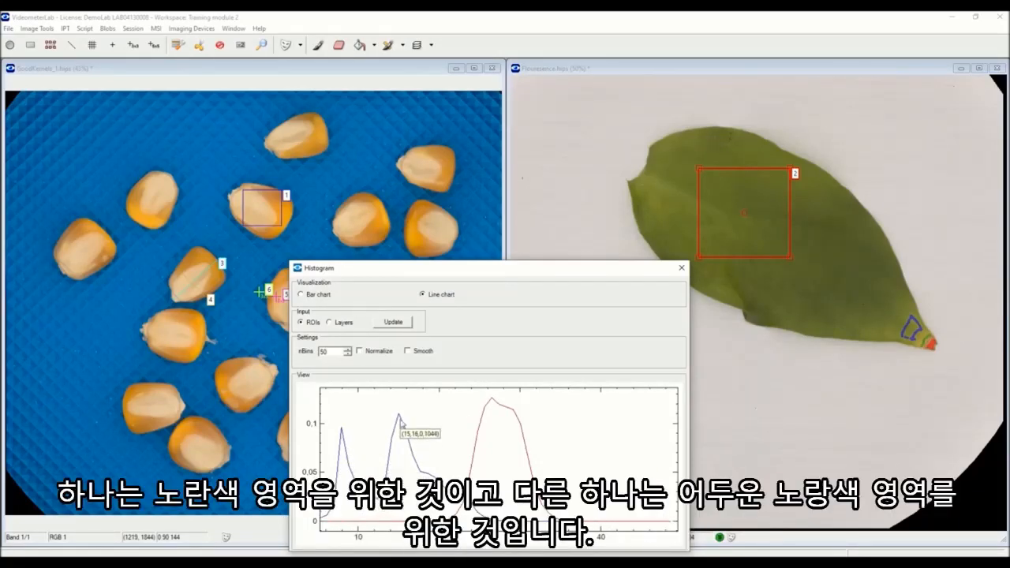
mouse_move(419, 475)
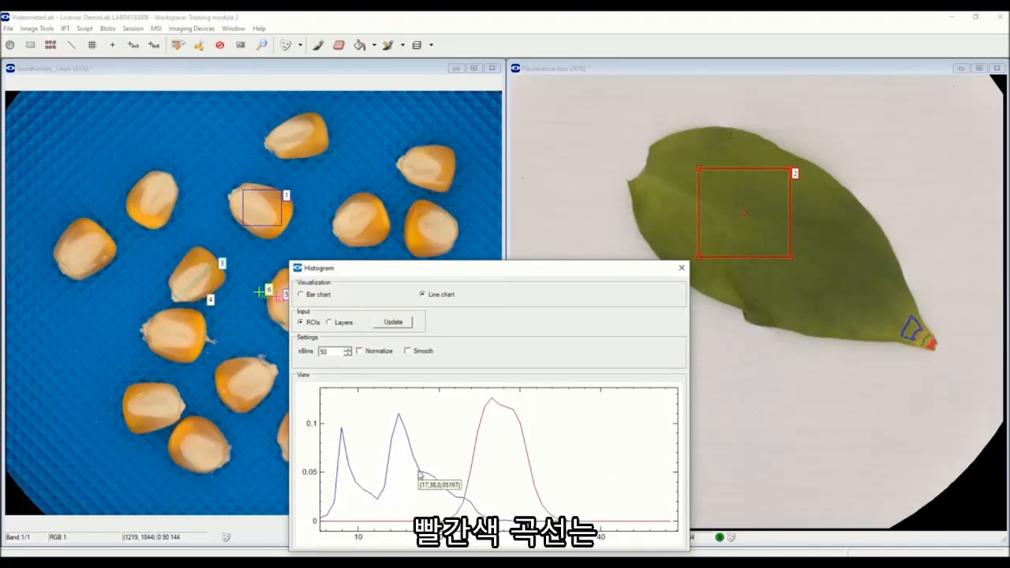
mouse_move(496, 414)
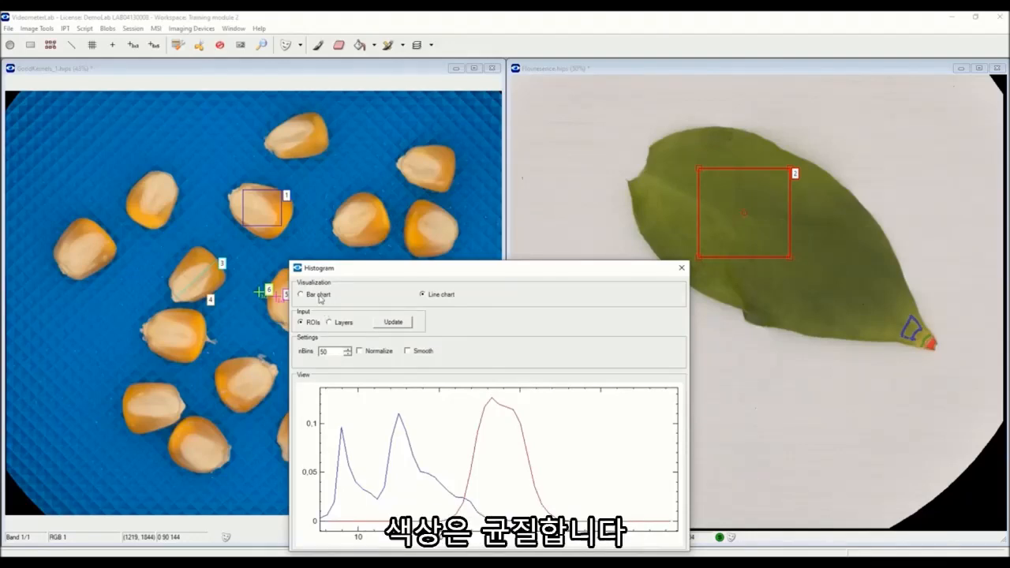
- Try the Normalize and Smooth options on the ROI histogram one after the other, switching each off again
click(360, 352)
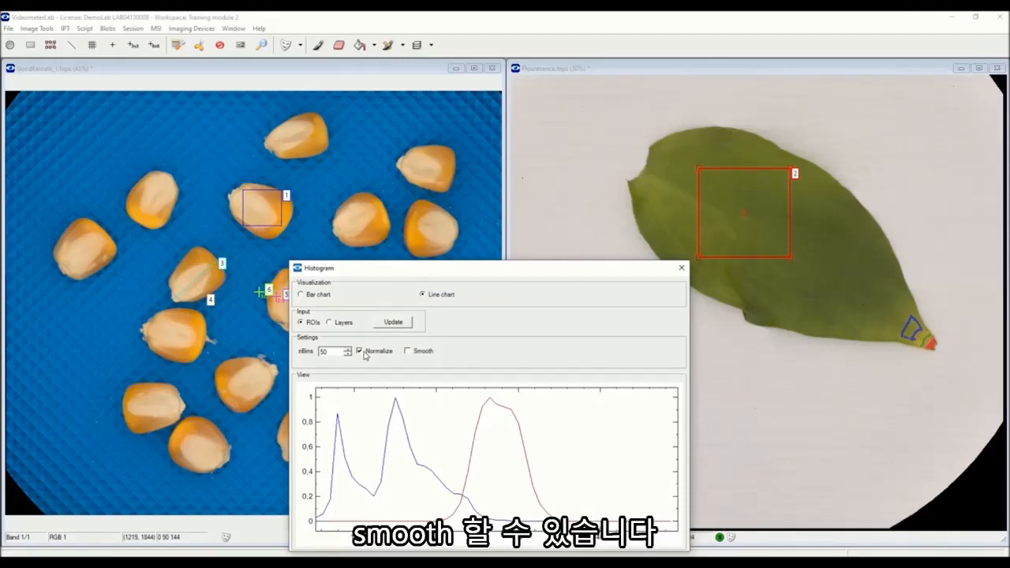
click(361, 351)
click(408, 351)
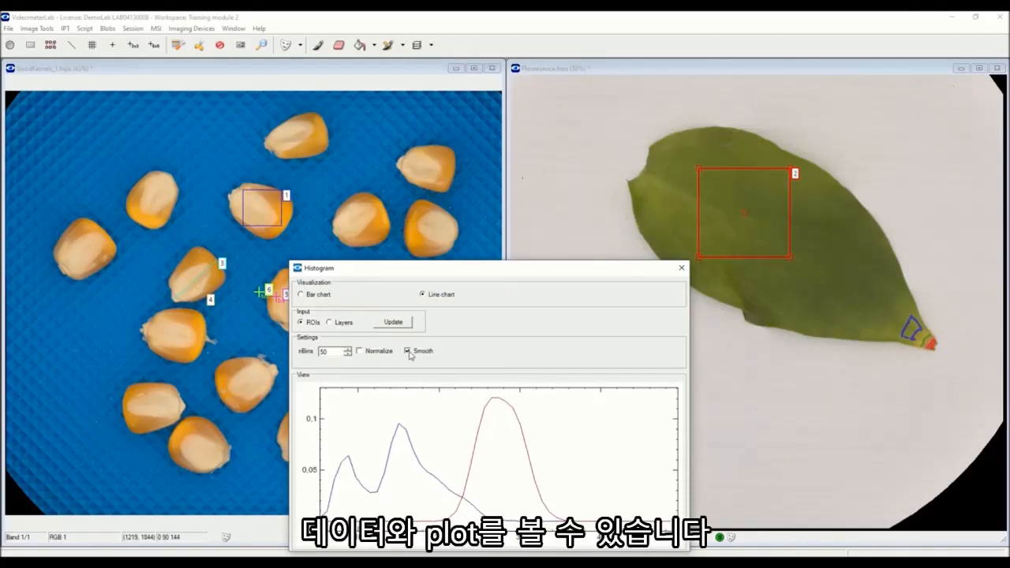
click(408, 352)
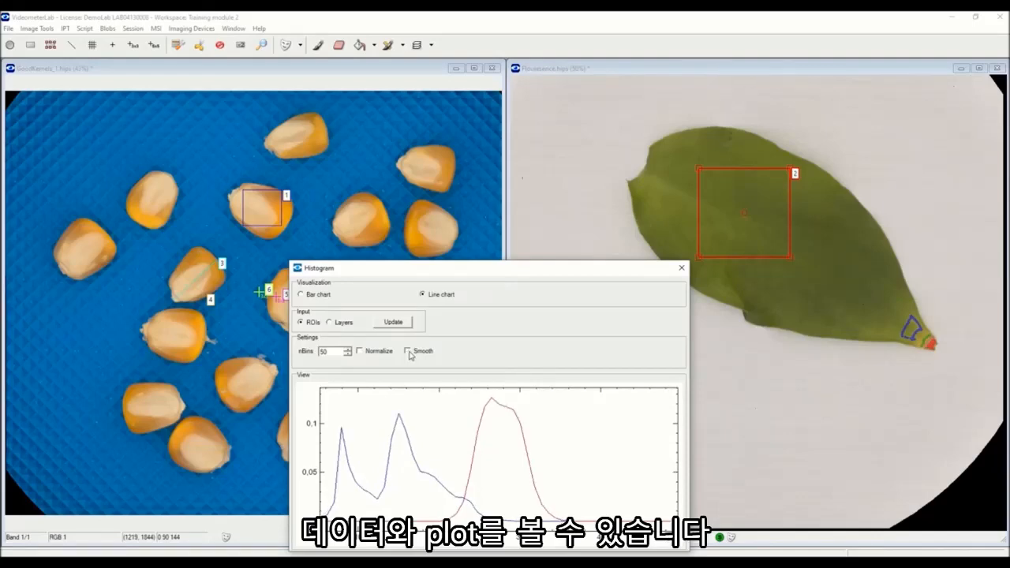
- Switch the histogram input to the painted layers and compare the curves with the painted areas at the leaf tip
click(330, 323)
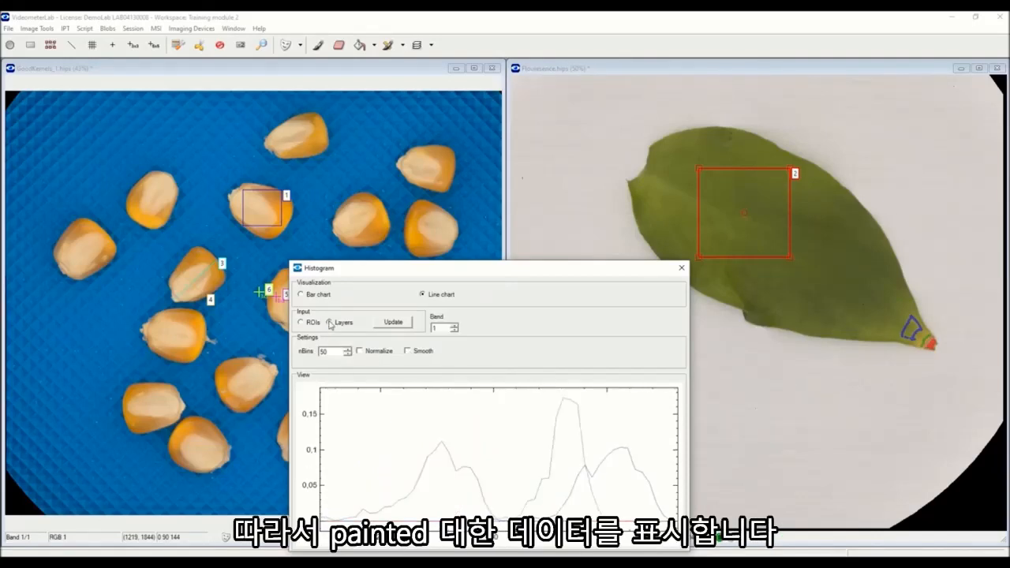
drag(505, 268, 421, 165)
scroll(933, 332, up, 5)
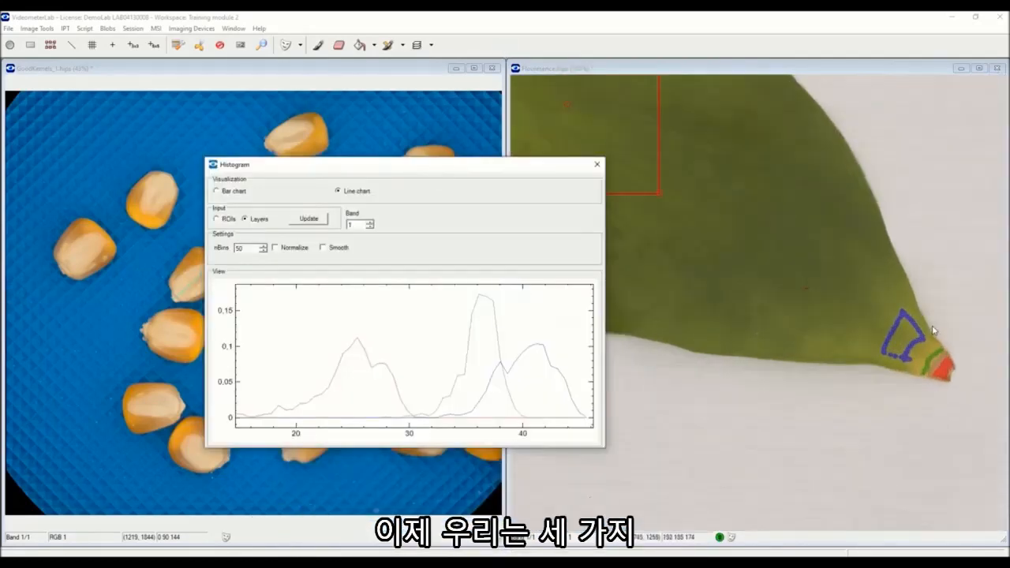
scroll(934, 330, up, 1)
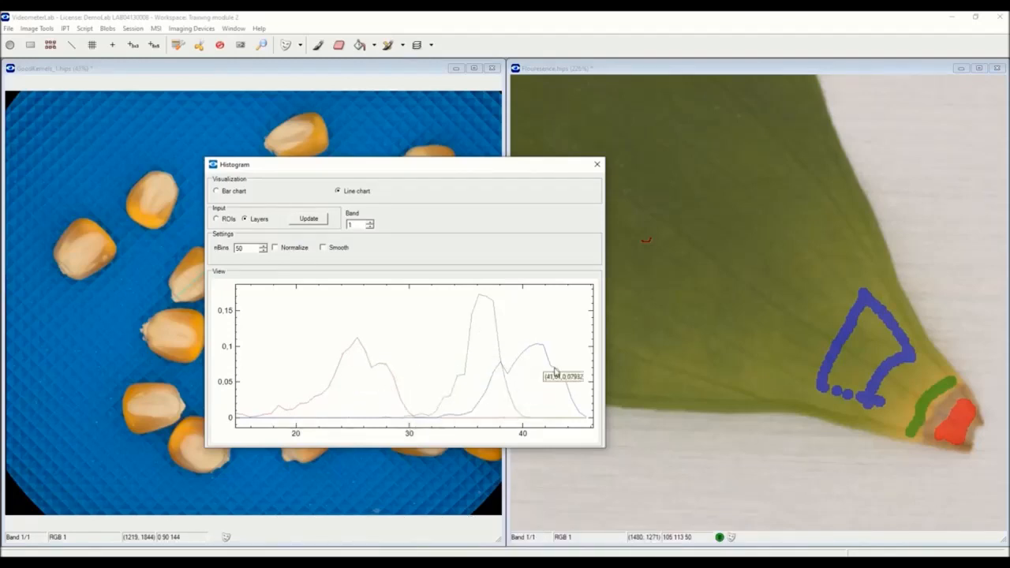
- Step the painted layers' histogram through the bands up to band 8, comparing the three classes' curves in bands 7 and 8
click(370, 222)
click(371, 226)
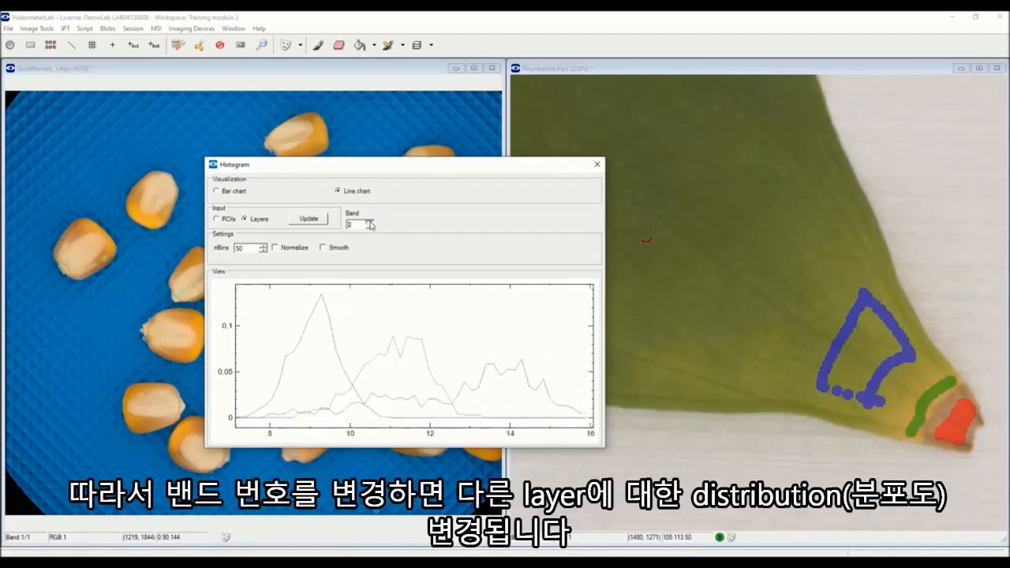
click(371, 226)
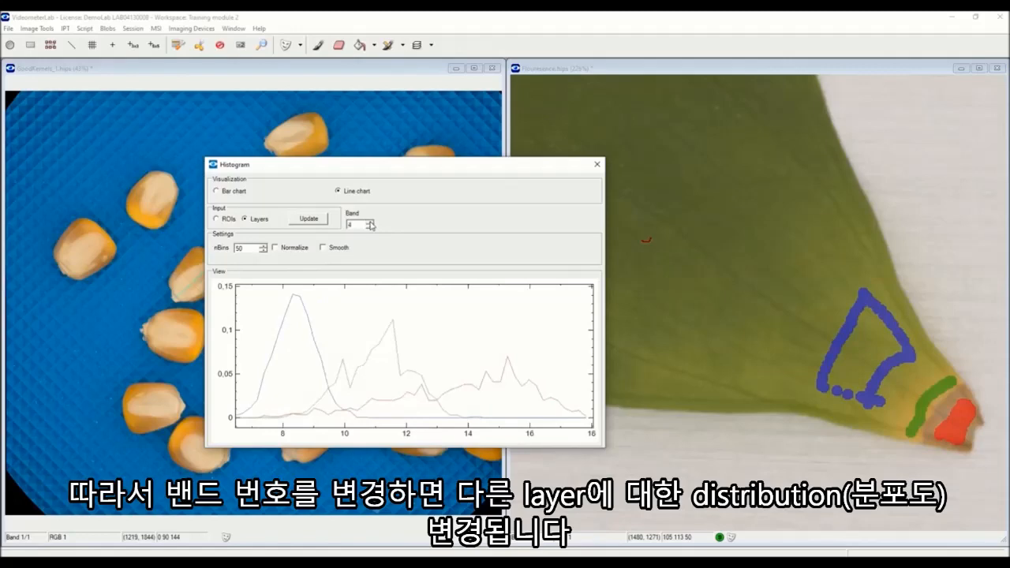
click(371, 226)
click(371, 225)
click(371, 225)
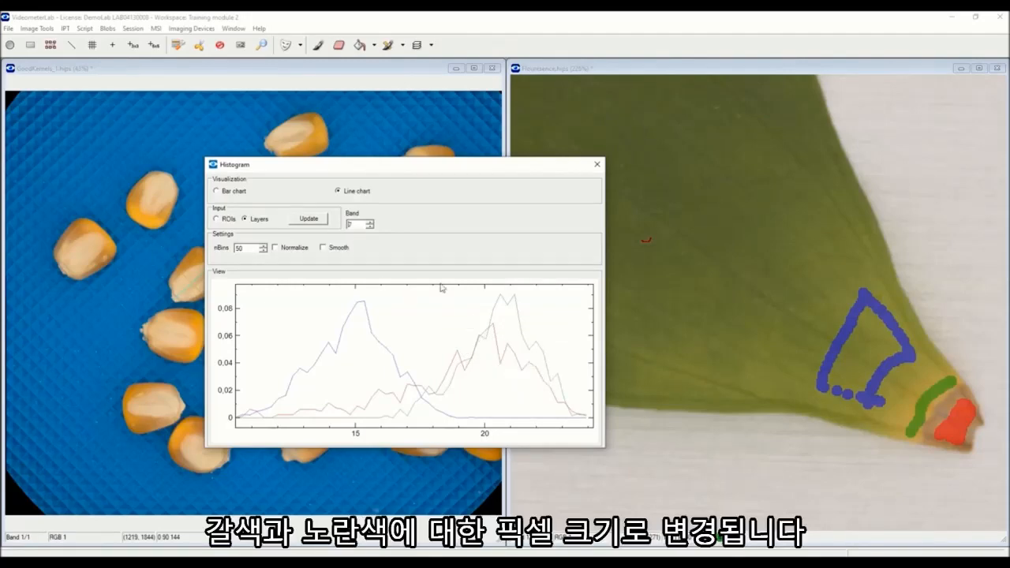
mouse_move(507, 353)
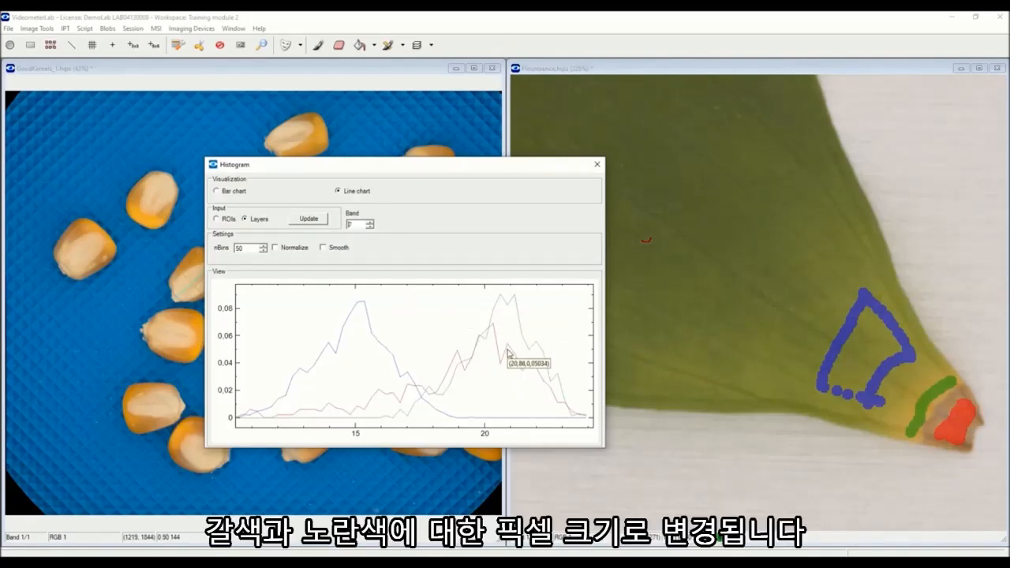
click(369, 223)
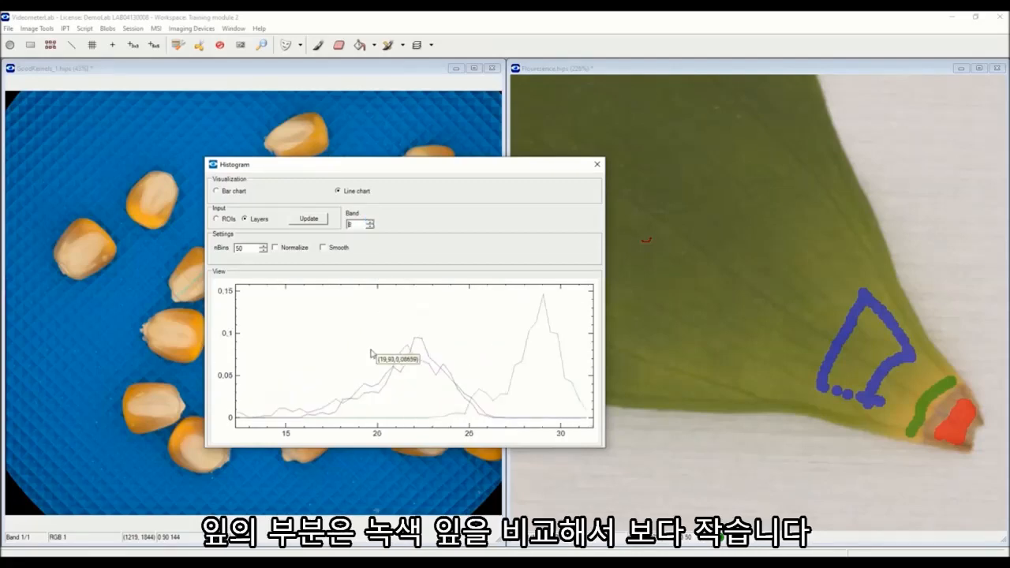
mouse_move(417, 370)
mouse_move(434, 394)
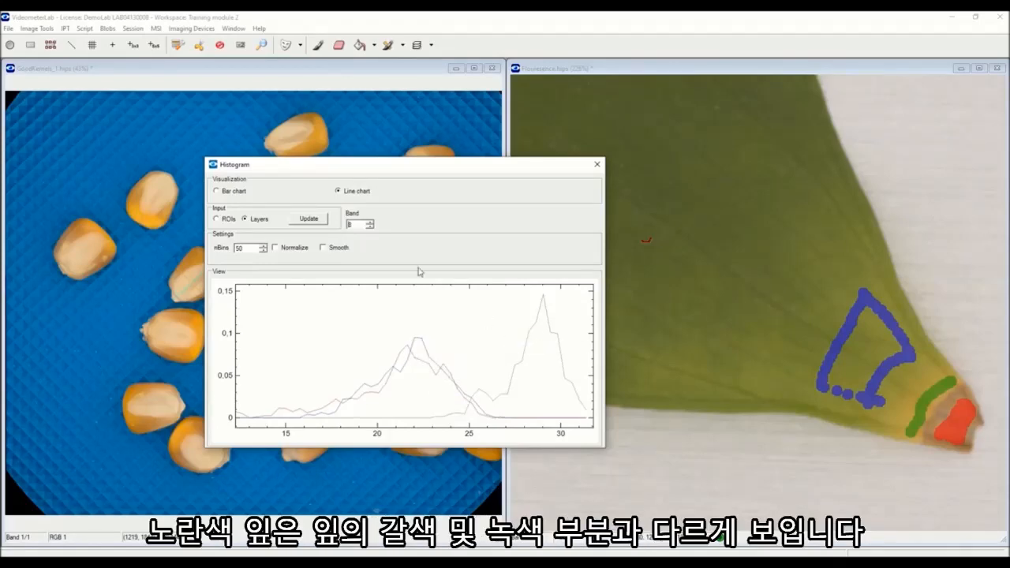
- Step the layer histogram through the bands above 8 to compare how well the classes separate, and close the Histogram window
click(370, 223)
click(370, 227)
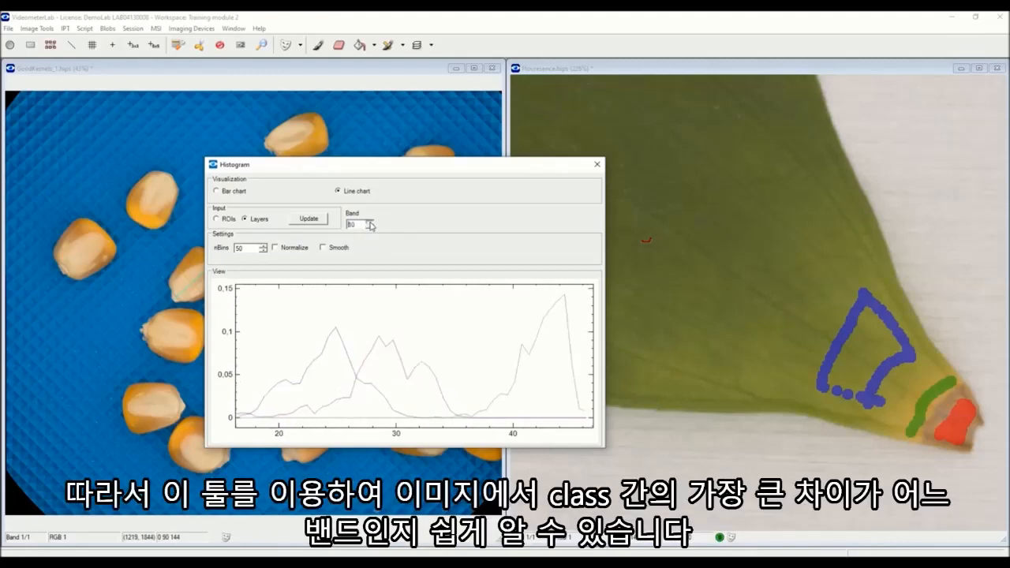
click(370, 227)
click(369, 222)
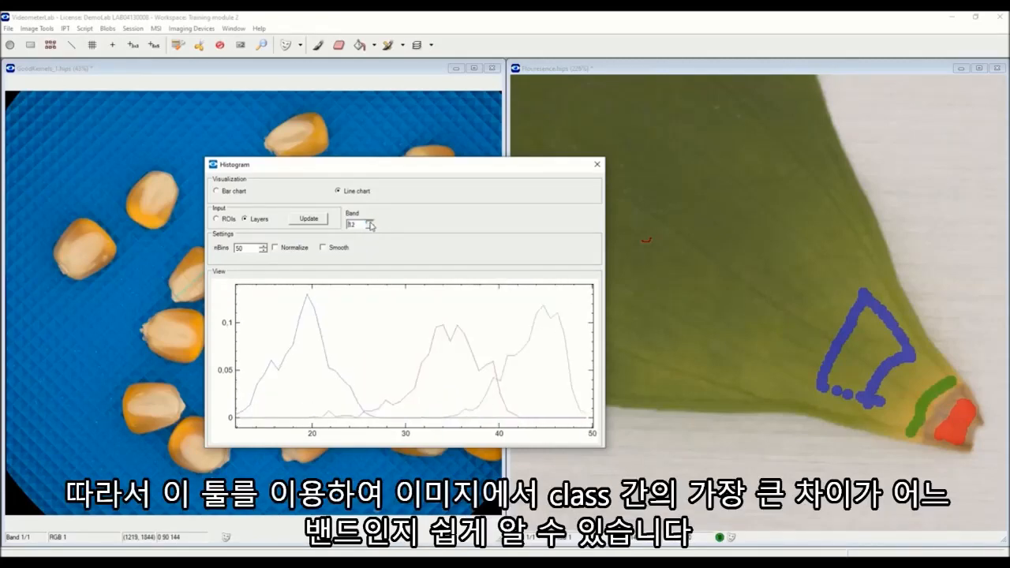
click(369, 223)
click(369, 223)
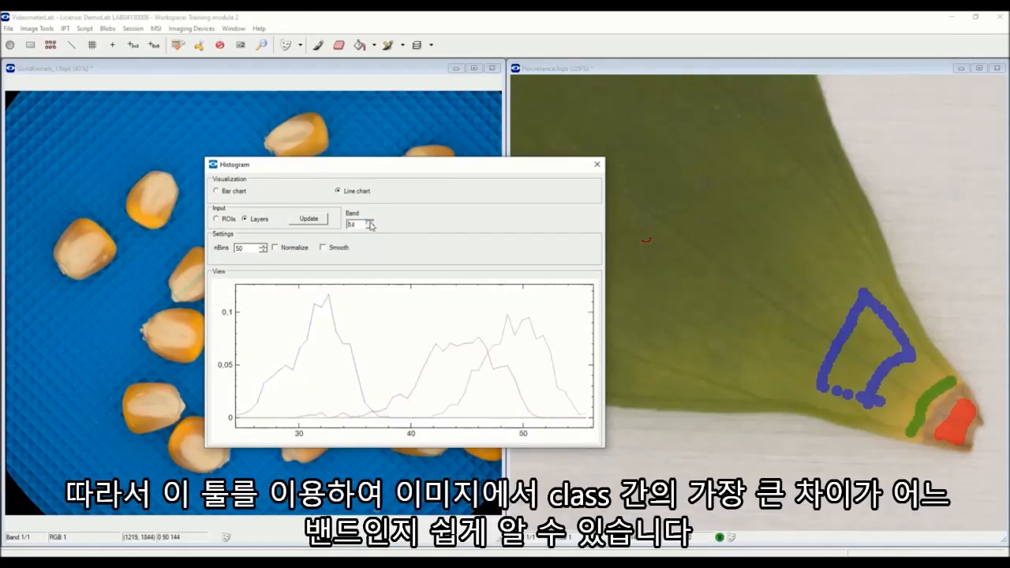
click(370, 223)
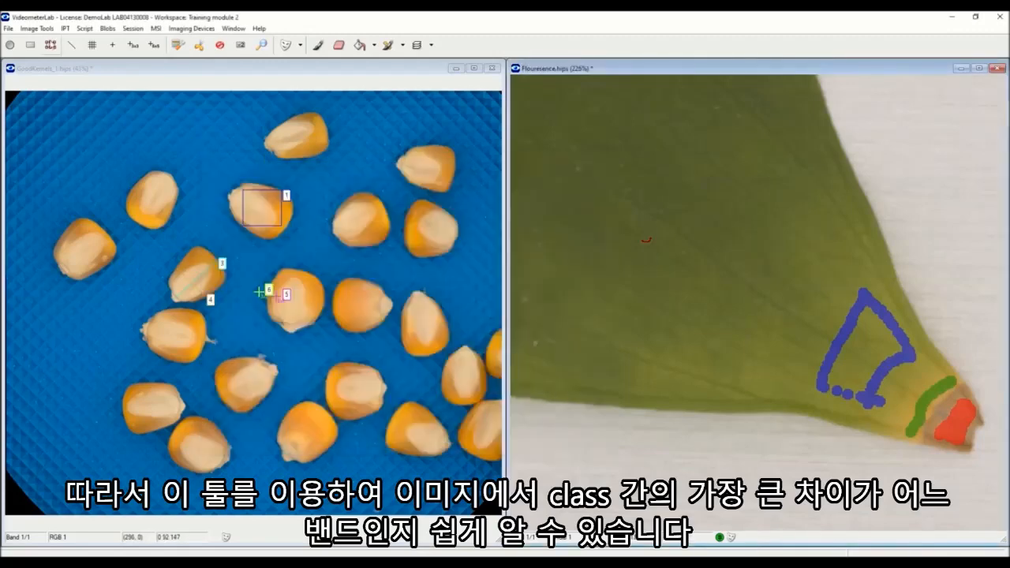
- Open the Profile measurement and widen its plot, keeping the enlarged corn kernel with the two line ROIs in view
click(36, 29)
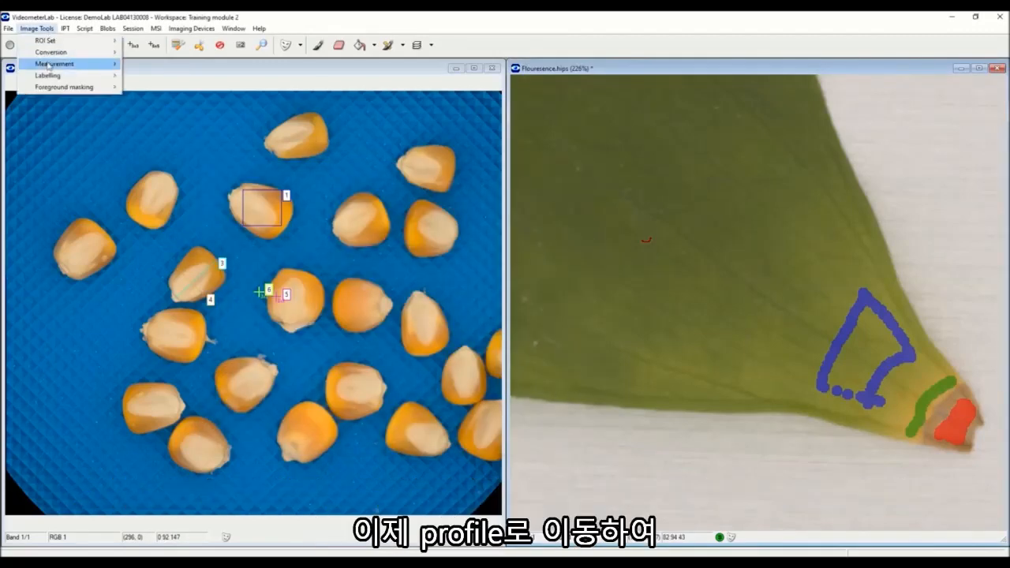
mouse_move(78, 66)
click(154, 87)
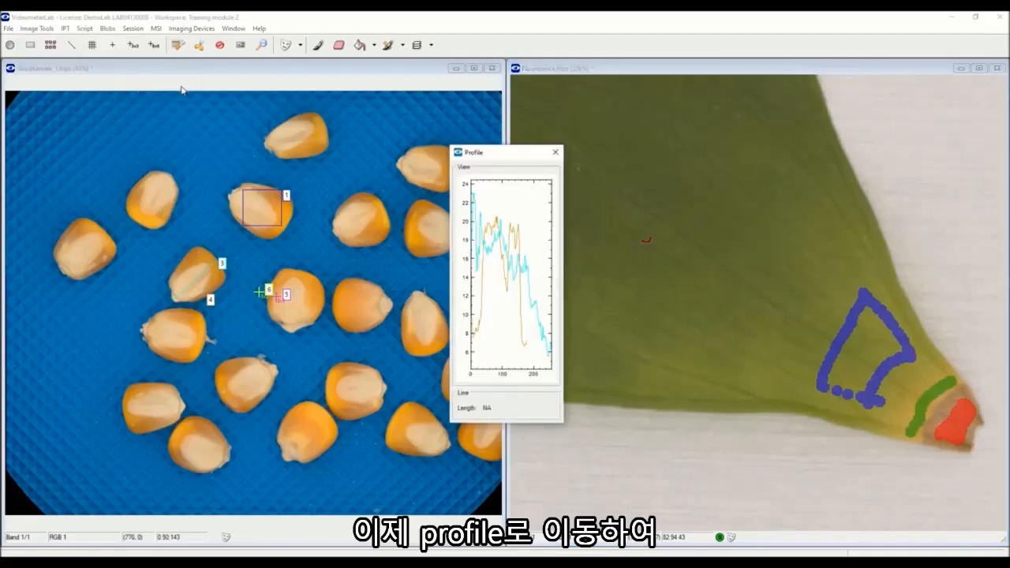
drag(563, 307, 982, 307)
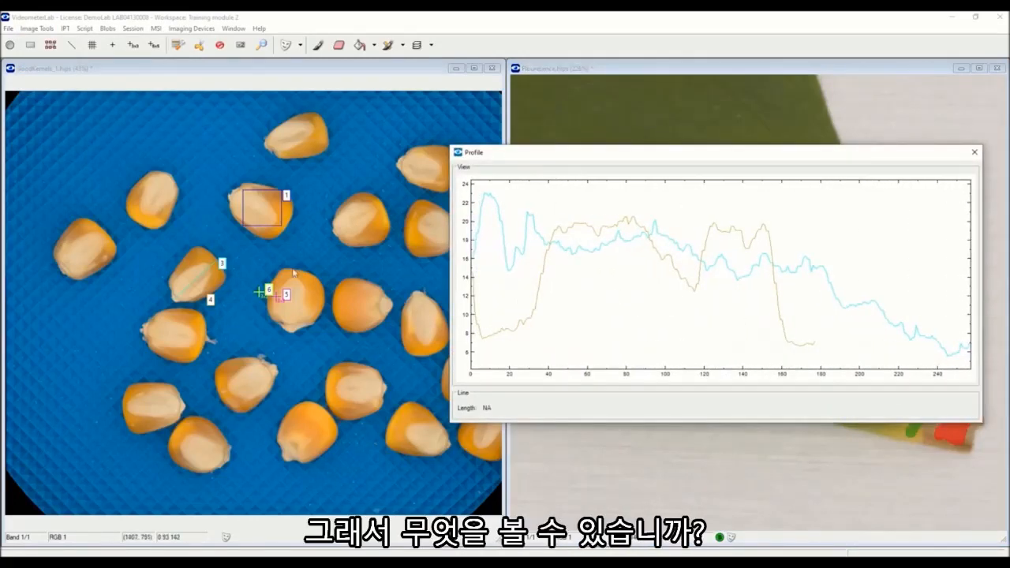
scroll(221, 267, up, 5)
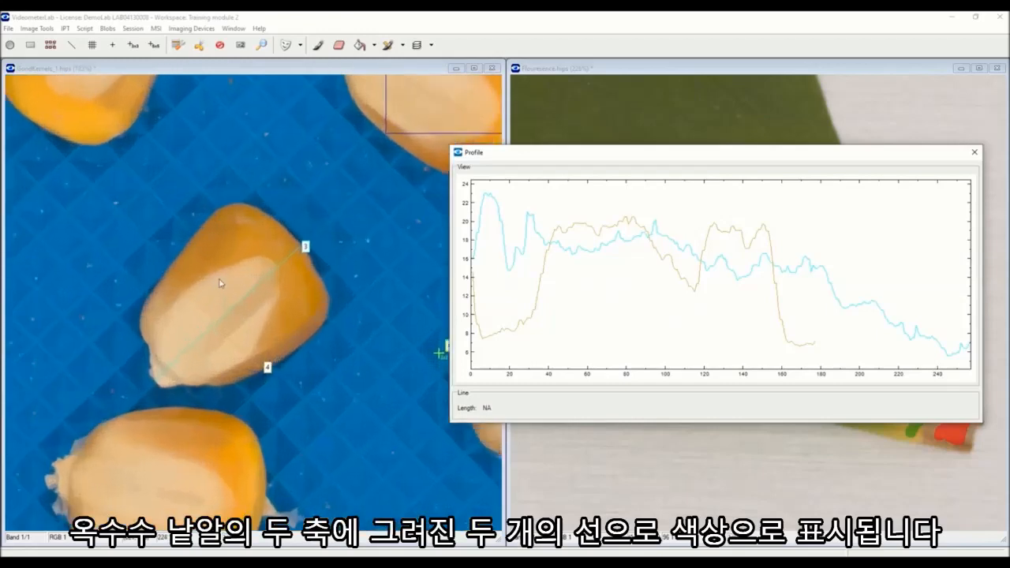
scroll(220, 283, up, 2)
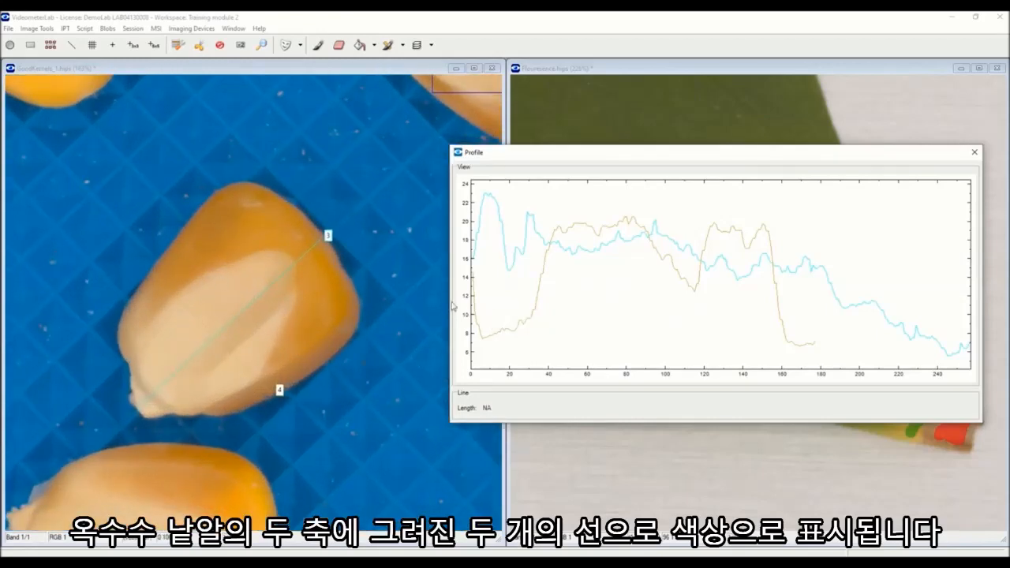
drag(448, 302, 399, 301)
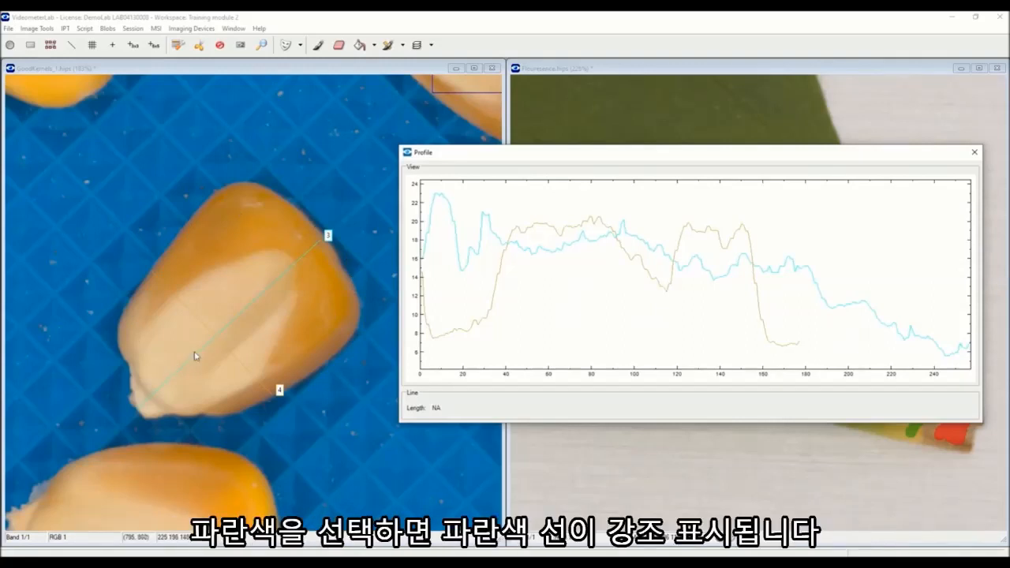
- Extend the upper end of the kernel's long-axis line slightly outward, and highlight the short-axis line's profile
click(298, 261)
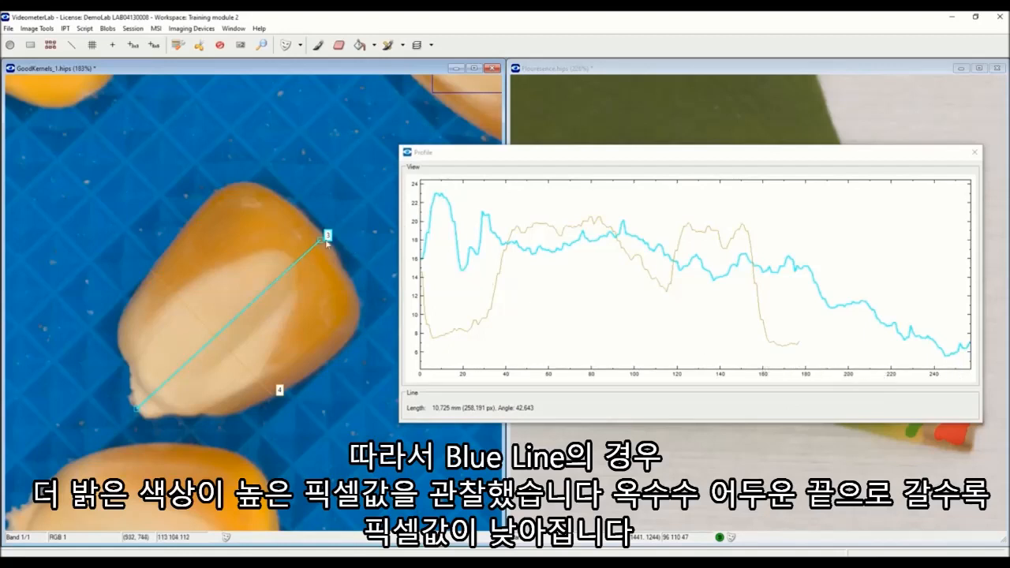
drag(319, 239, 322, 237)
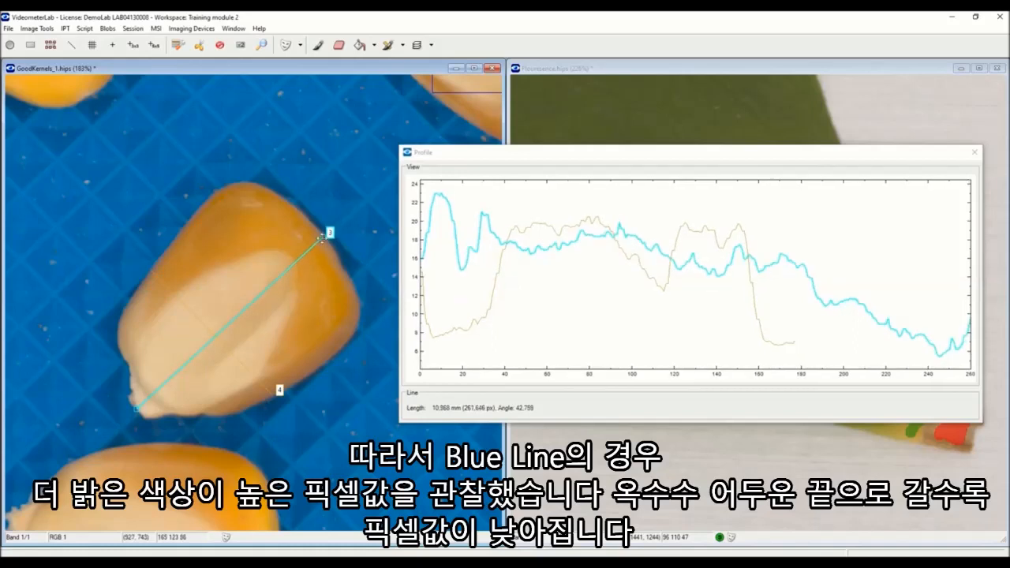
click(262, 380)
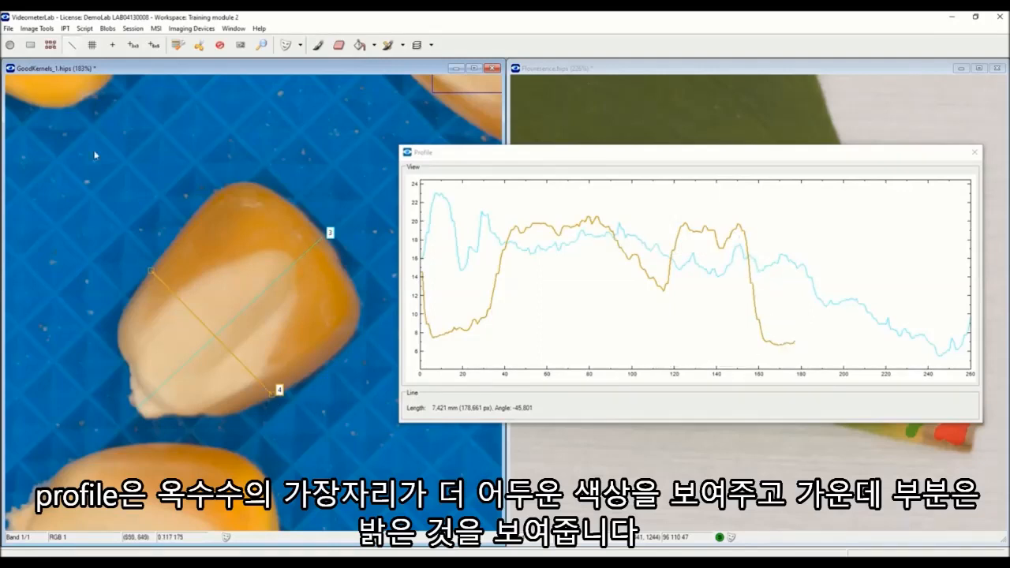
- Draw a diagonal line ROI about 11.5 mm long on the blue background beside the kernel, and remove it again
drag(28, 293, 227, 115)
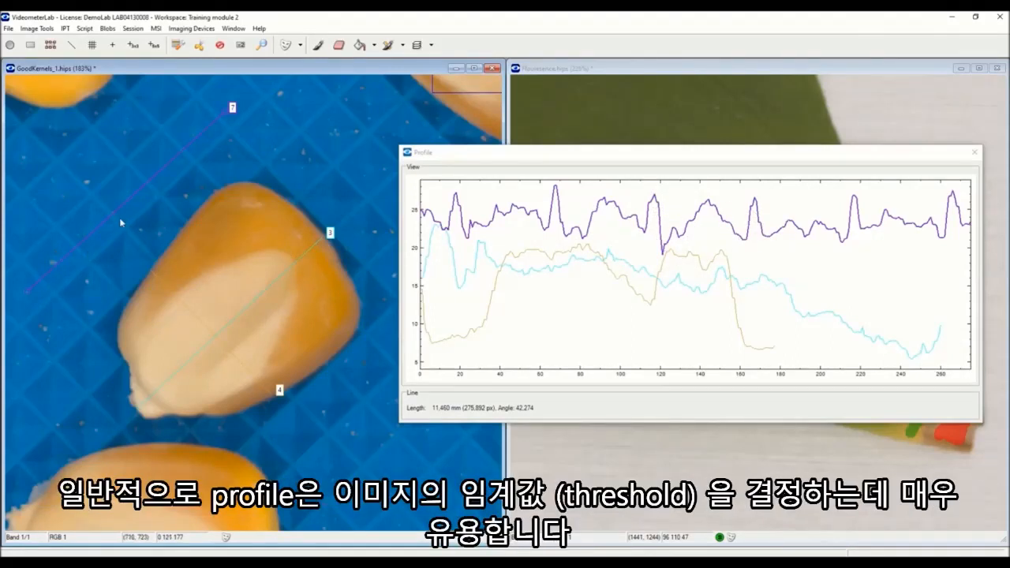
click(191, 166)
- Open the Spectrum measurement for the ROIs, widen its window, and examine the mean curves of the corn and leaf regions
click(37, 29)
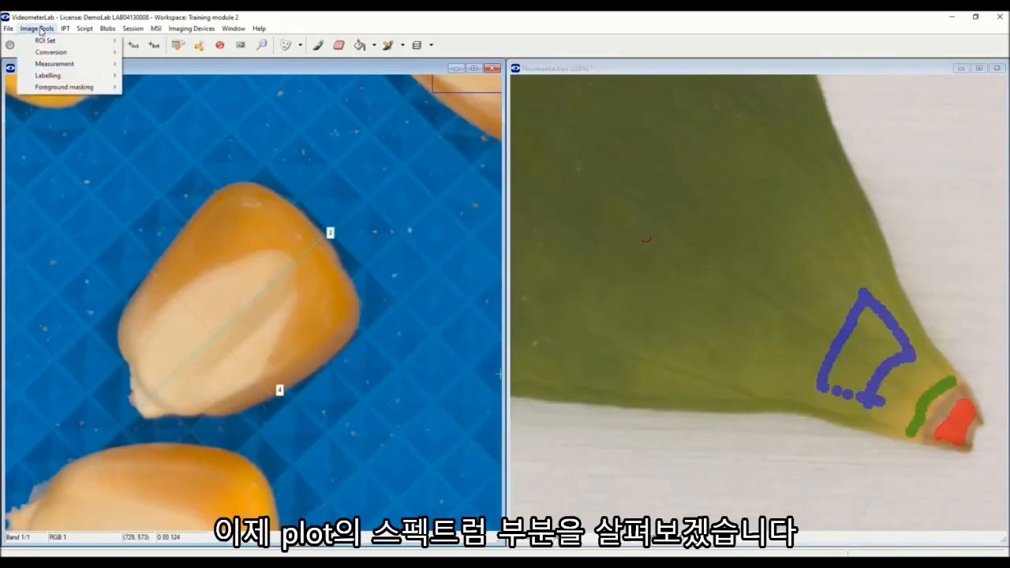
mouse_move(39, 64)
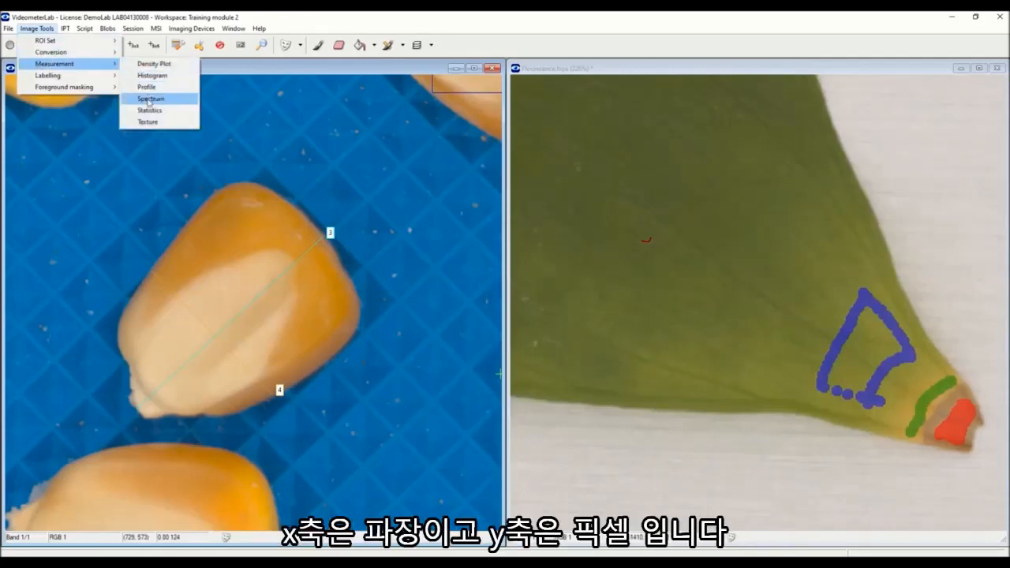
click(148, 99)
drag(598, 295, 875, 296)
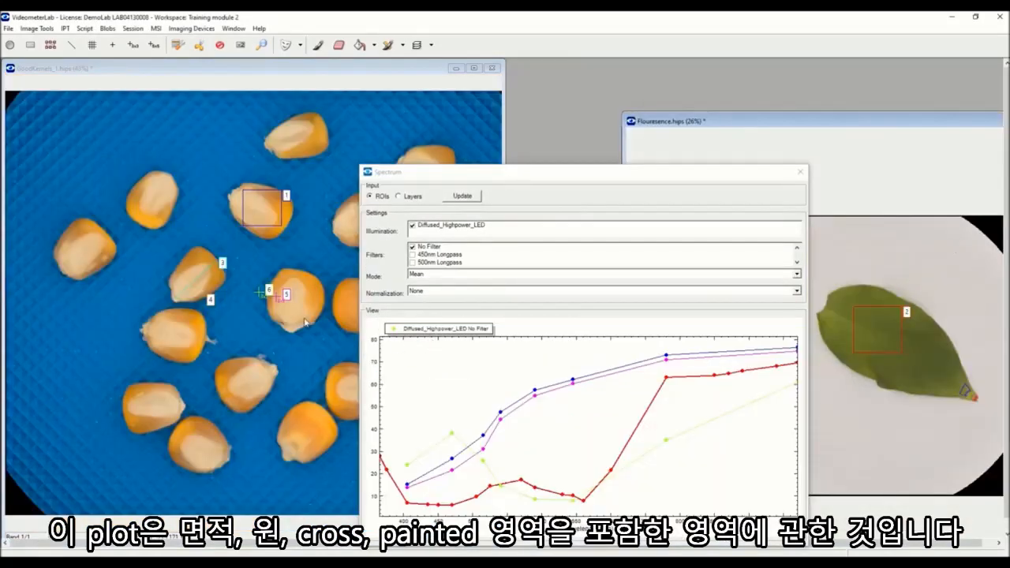
mouse_move(452, 455)
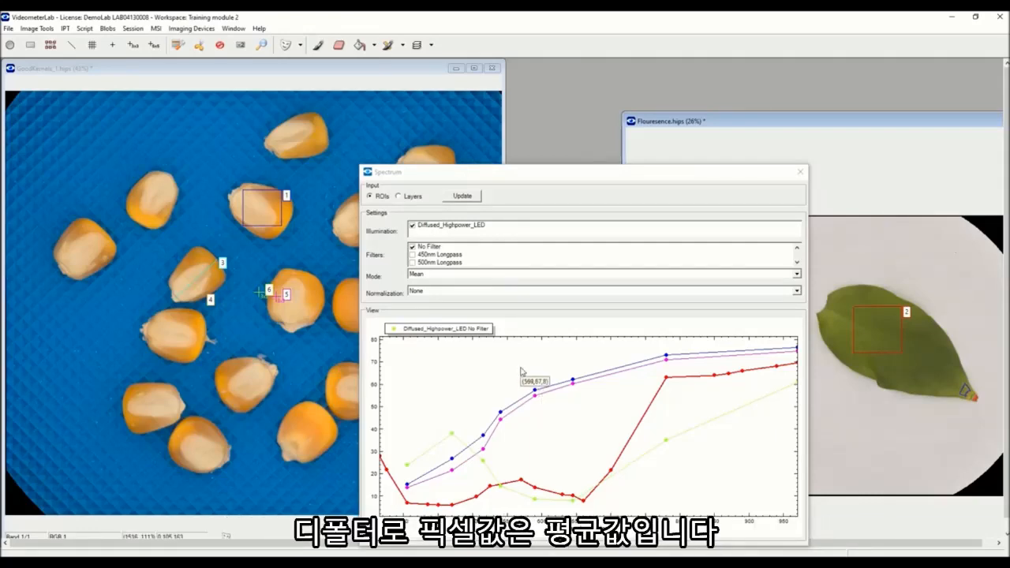
- Set the spectrum mode to Mean & Standard Deviation and try the 450nm and 500nm Longpass filters, switching both off again
click(433, 276)
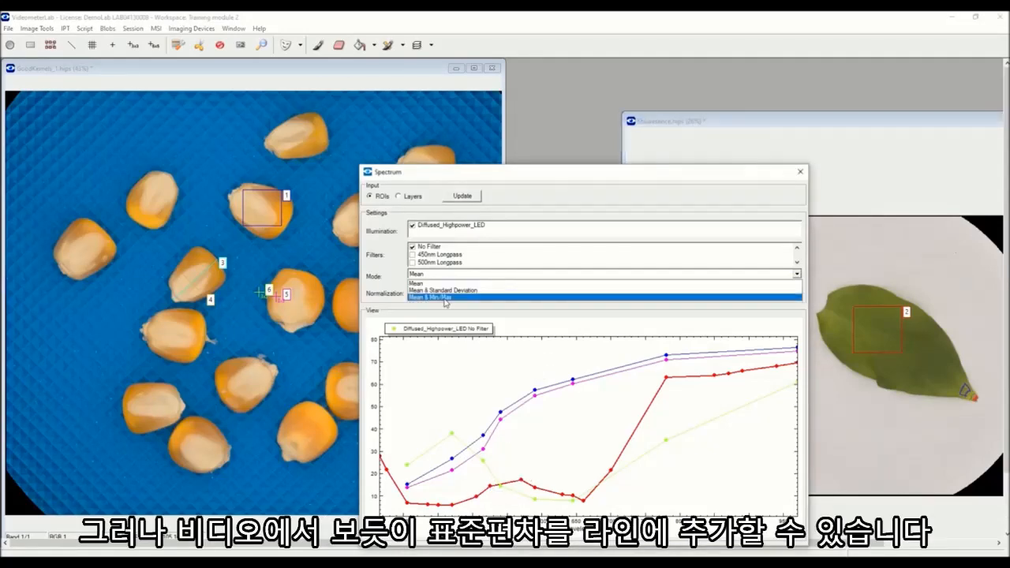
click(447, 290)
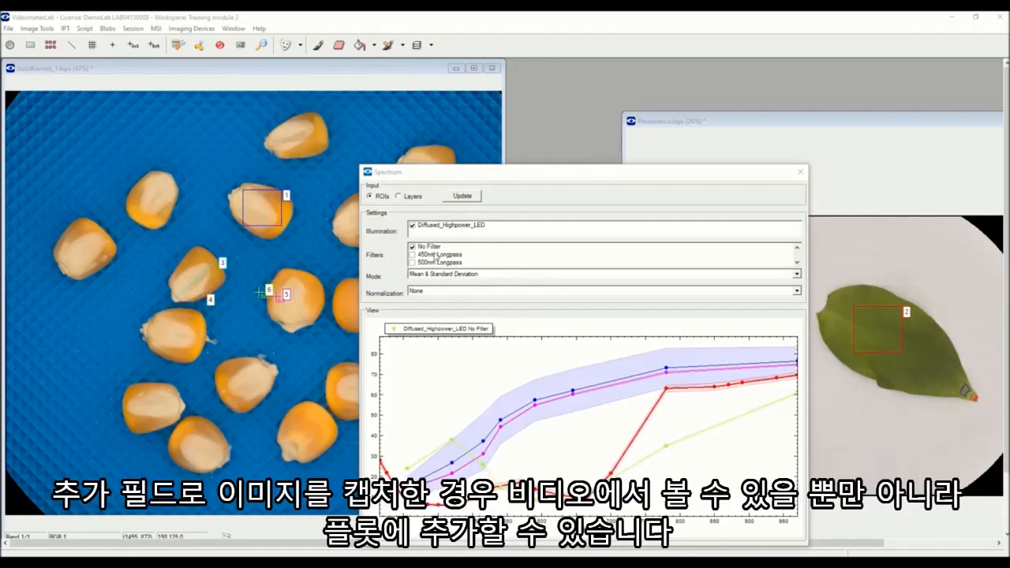
click(412, 255)
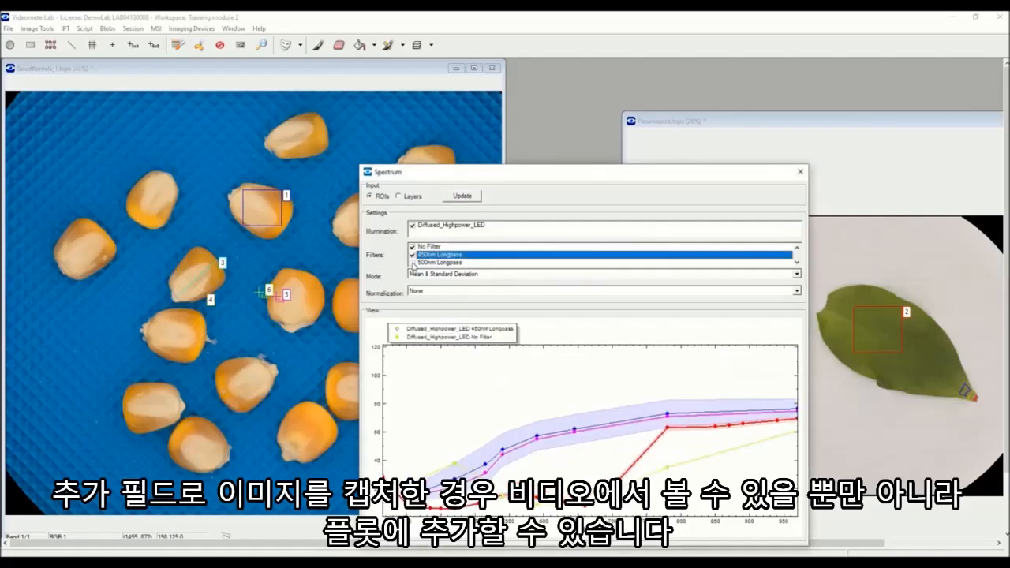
click(412, 263)
click(412, 263)
click(412, 255)
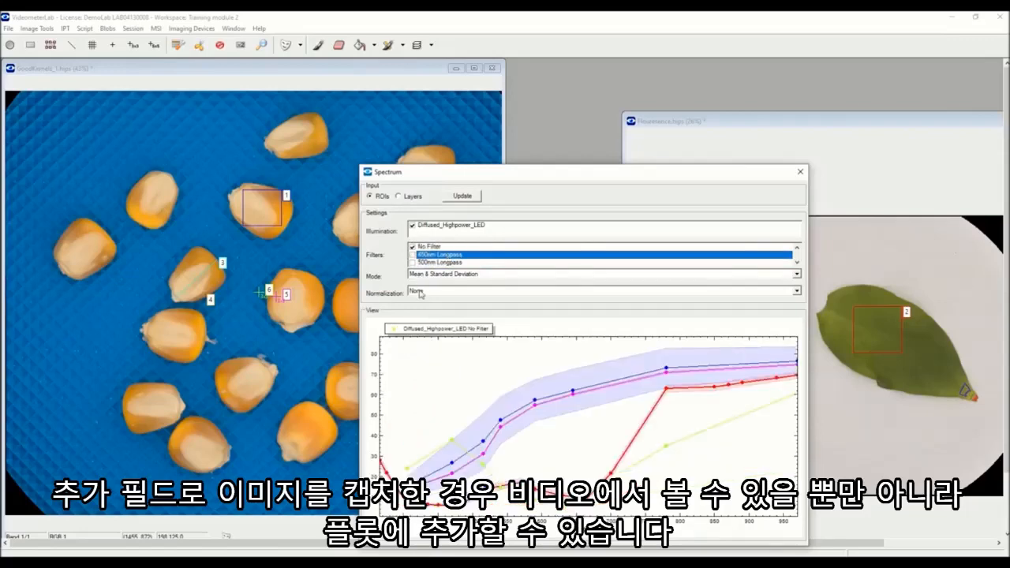
- Try normalizing the spectra to a band picked in the plot, and return Mode to Mean and Normalization to None
click(419, 294)
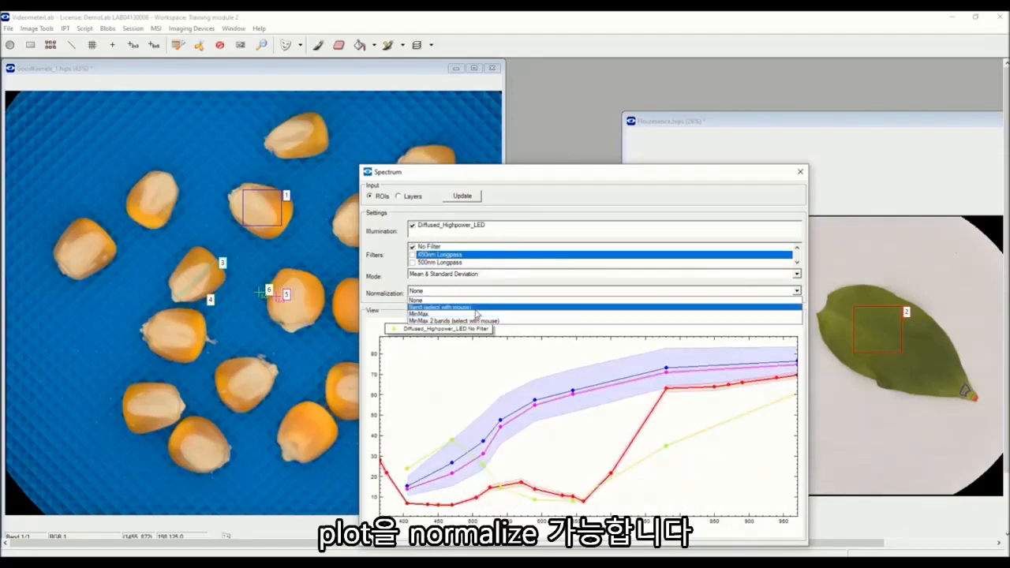
click(473, 307)
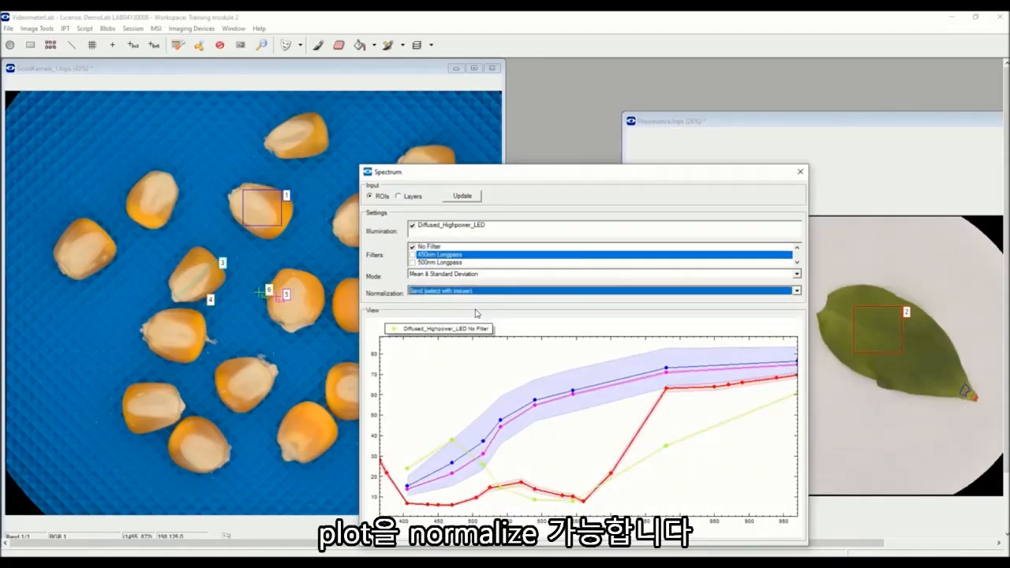
click(574, 395)
click(483, 276)
click(468, 289)
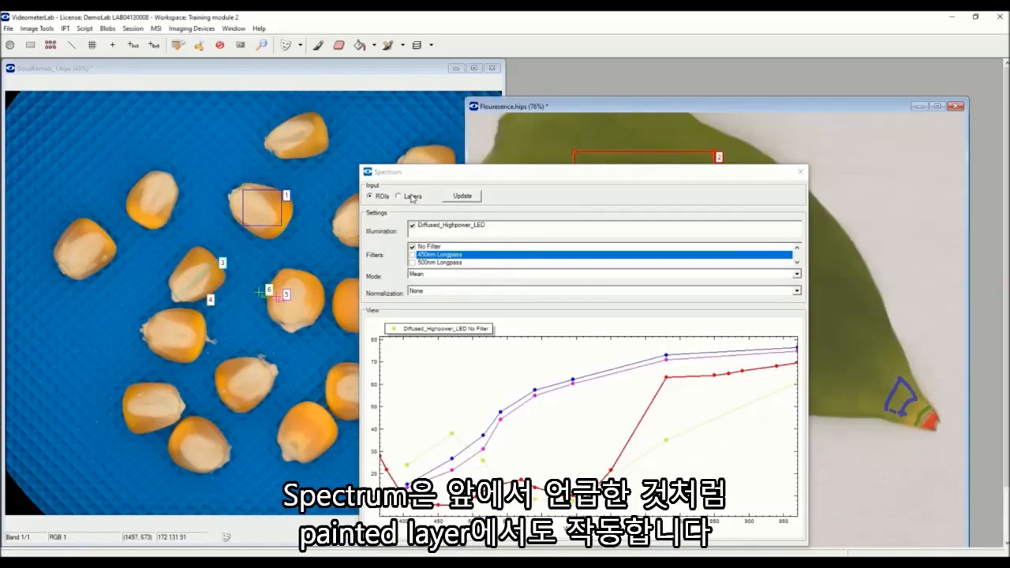
- Switch the spectrum input to the painted layers and compare the three curves, especially between 500 and 700 nm
click(399, 196)
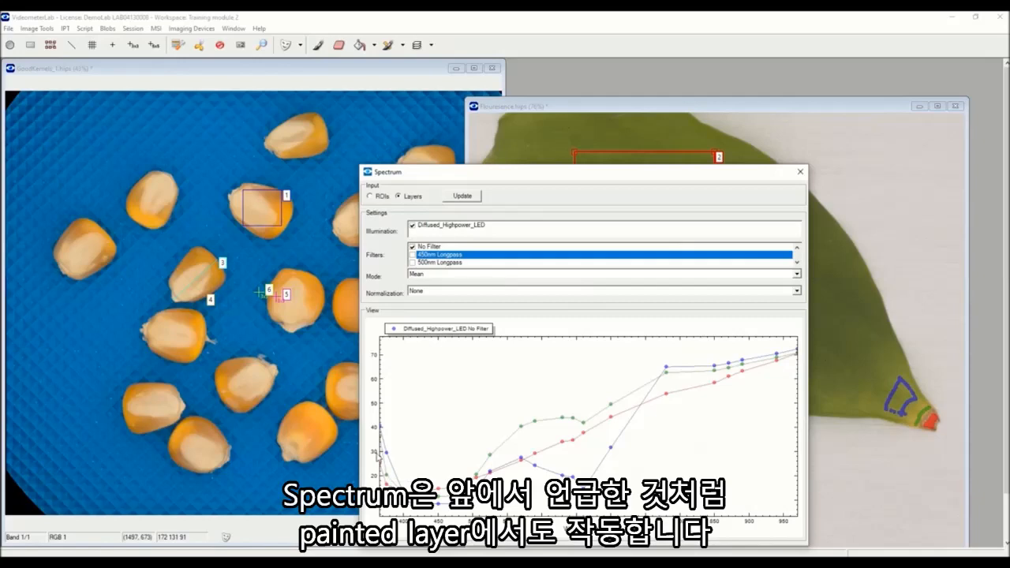
mouse_move(669, 396)
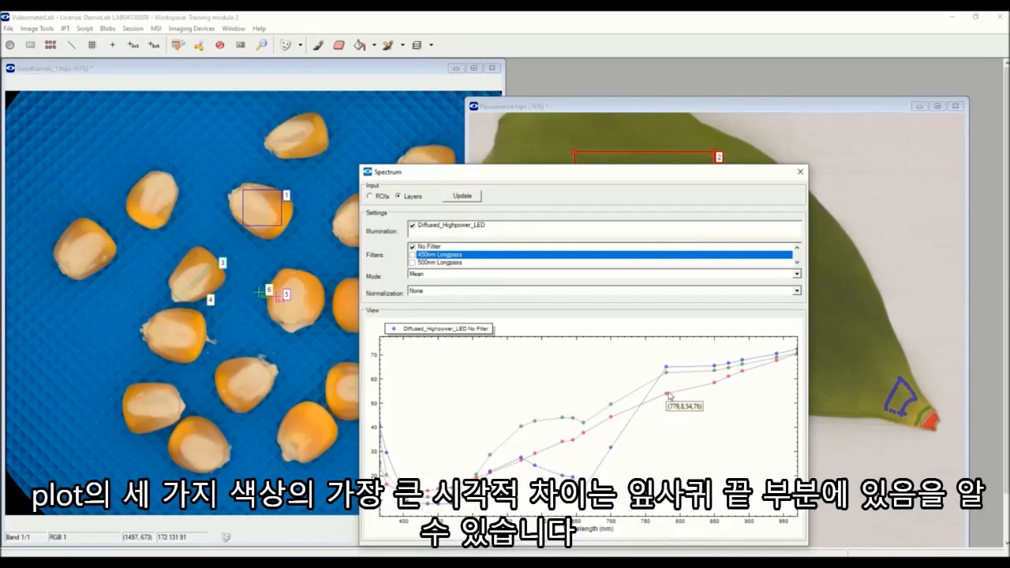
mouse_move(795, 360)
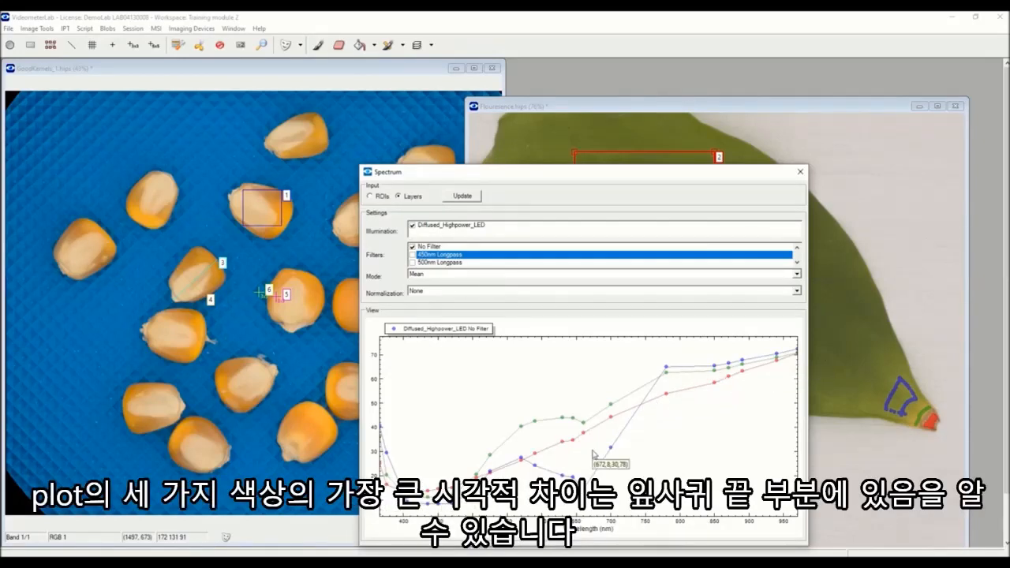
mouse_move(517, 498)
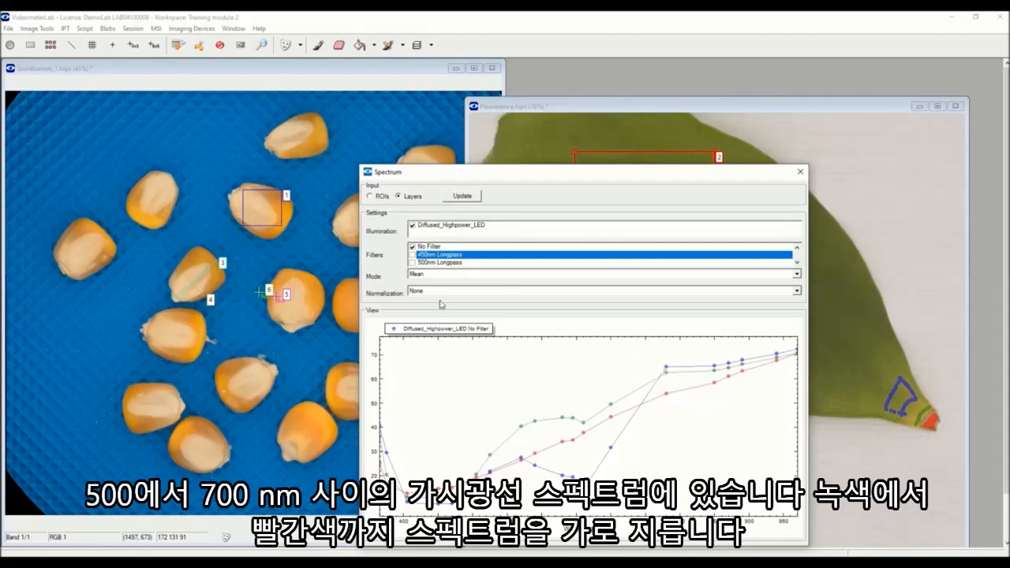
- Set the mode of the layers' spectrum plot to Mean & Standard Deviation
click(425, 275)
click(427, 297)
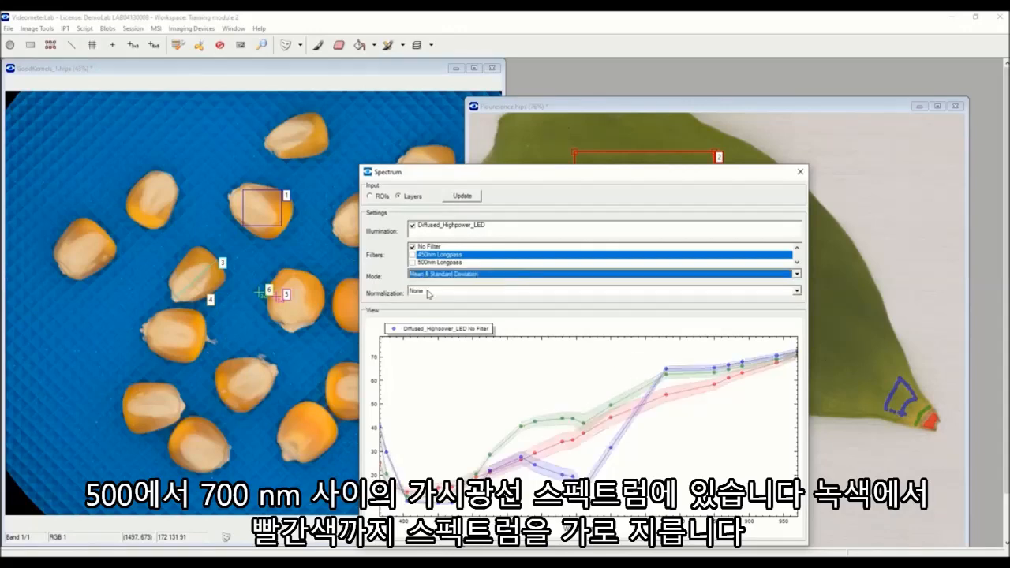
- Open the Texture measurement for the rectangular ROIs, enlarge its window, and place the leaf image next to it
click(37, 28)
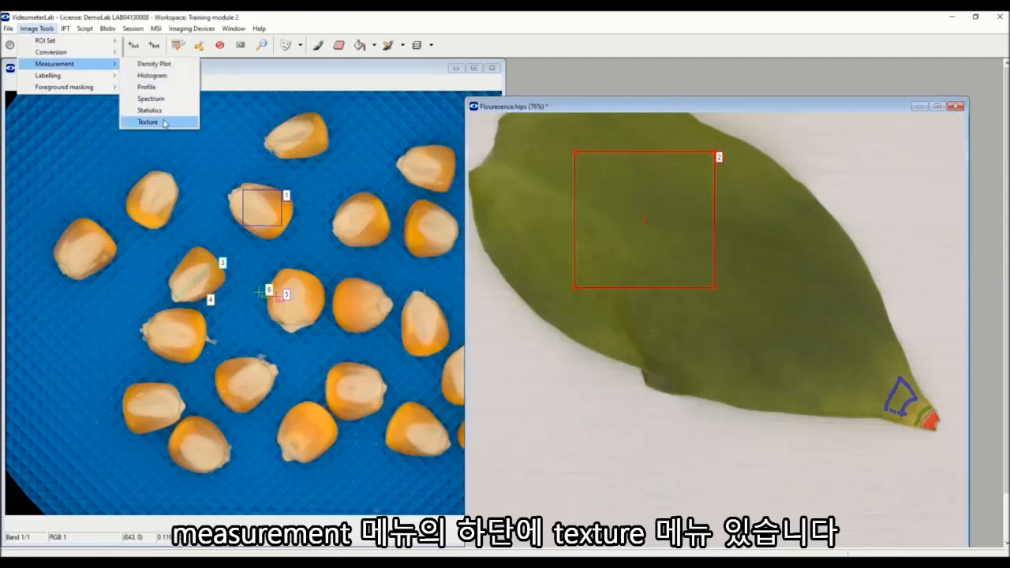
click(165, 123)
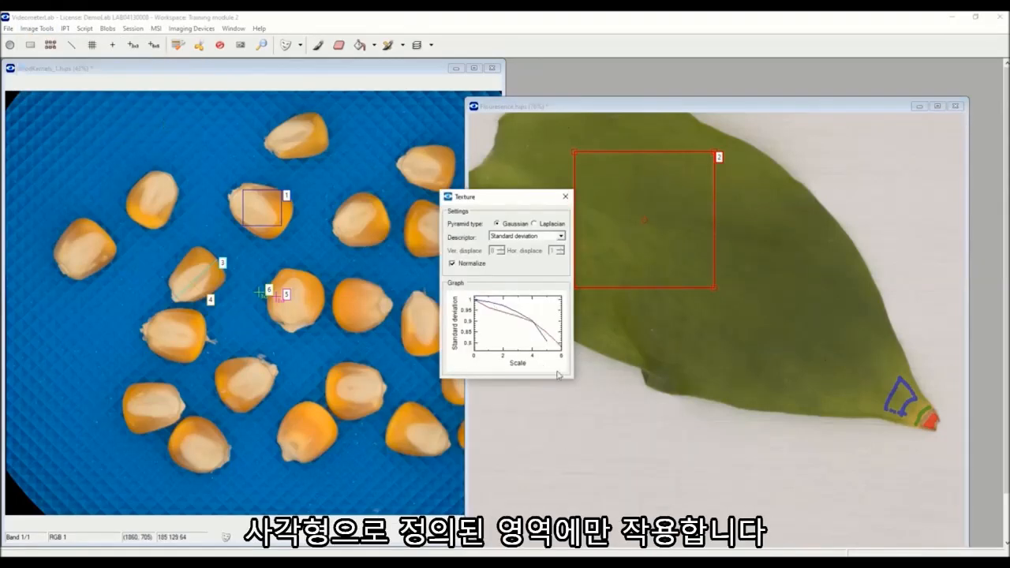
drag(575, 383, 831, 543)
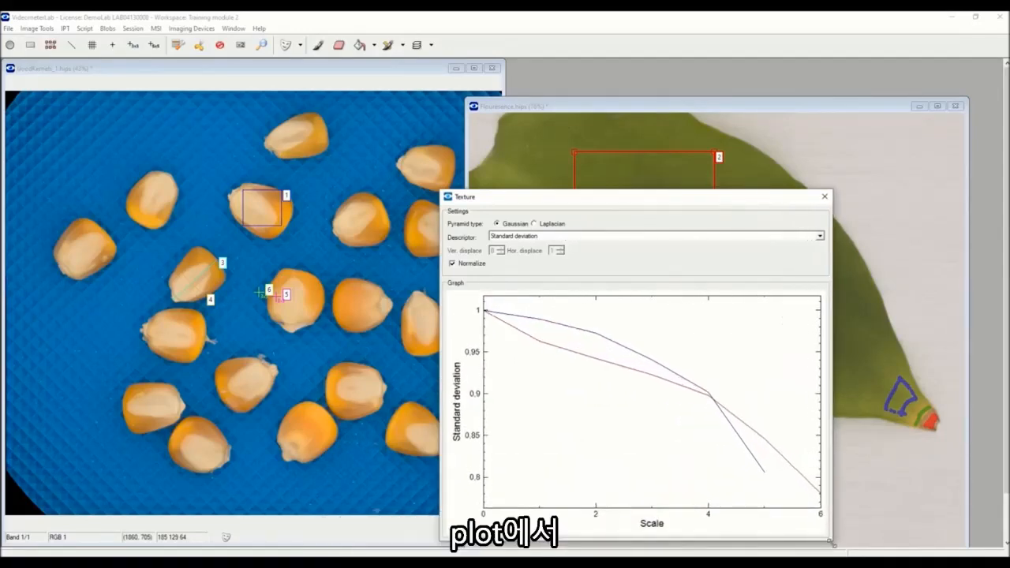
drag(586, 197, 465, 203)
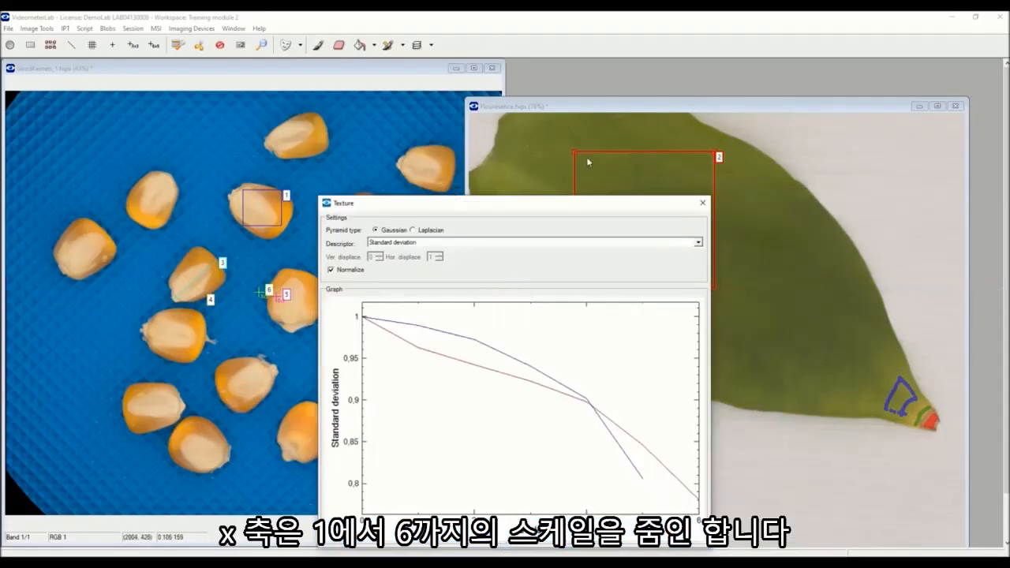
drag(604, 112, 645, 73)
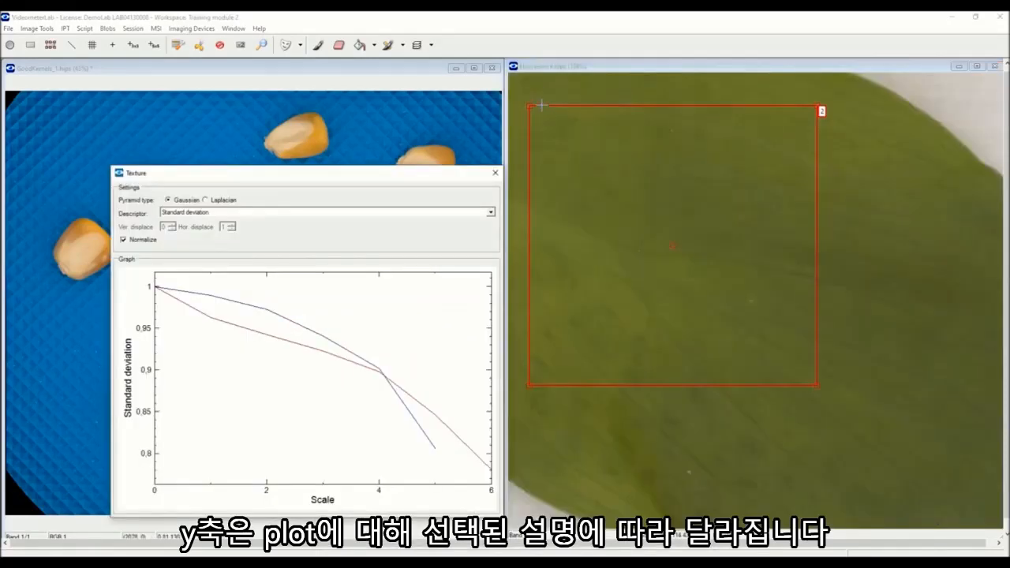
- Select the rectangular ROI on the leaf and examine its surface detail at decreasing magnifications against its texture curve
click(542, 105)
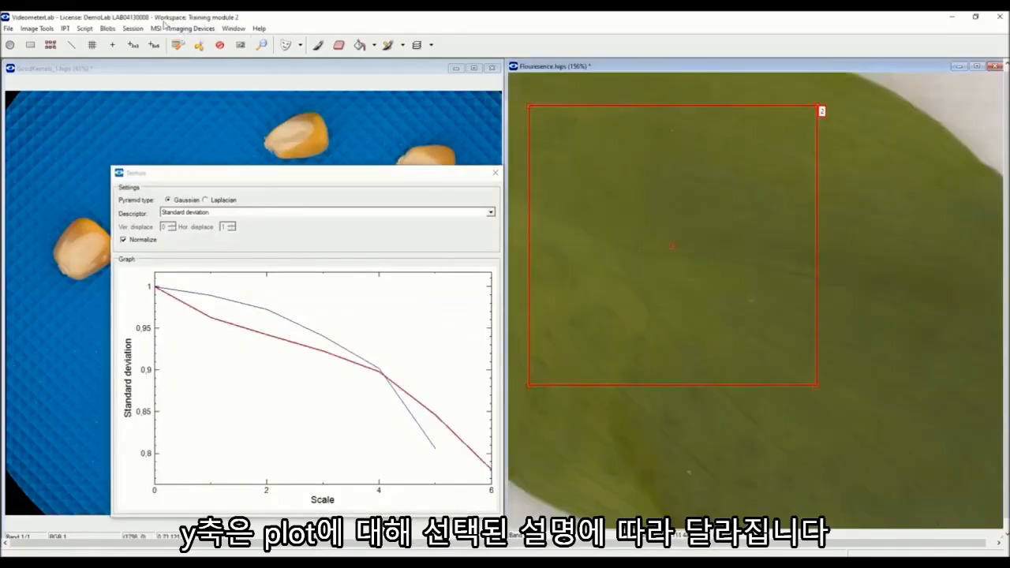
click(262, 47)
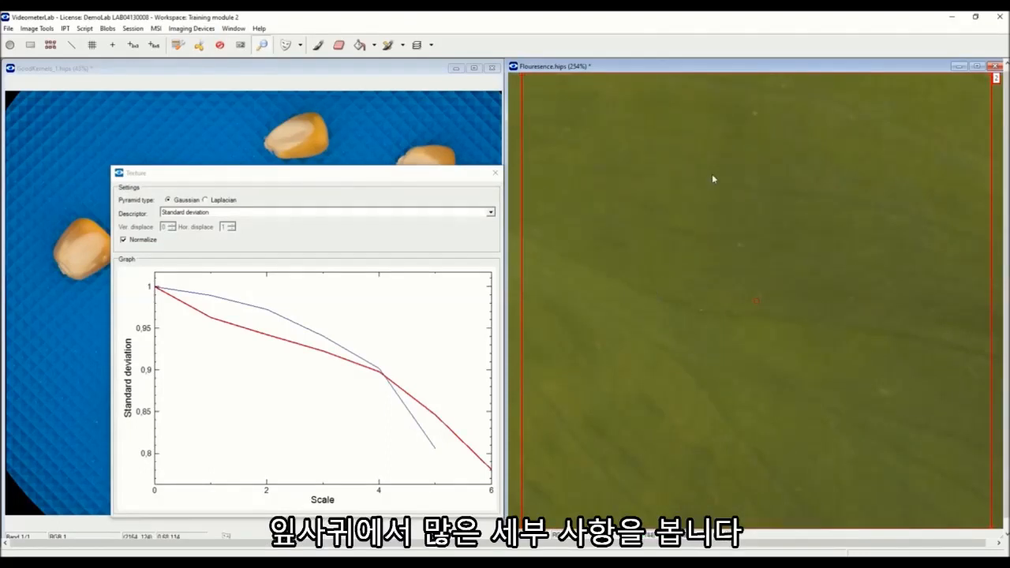
scroll(691, 293, down, 2)
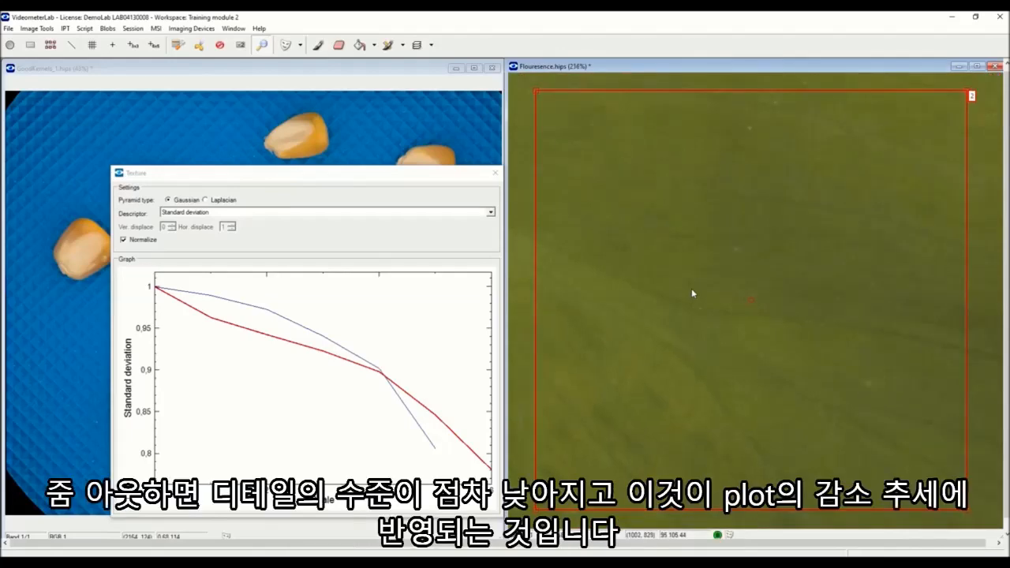
scroll(746, 297, down, 3)
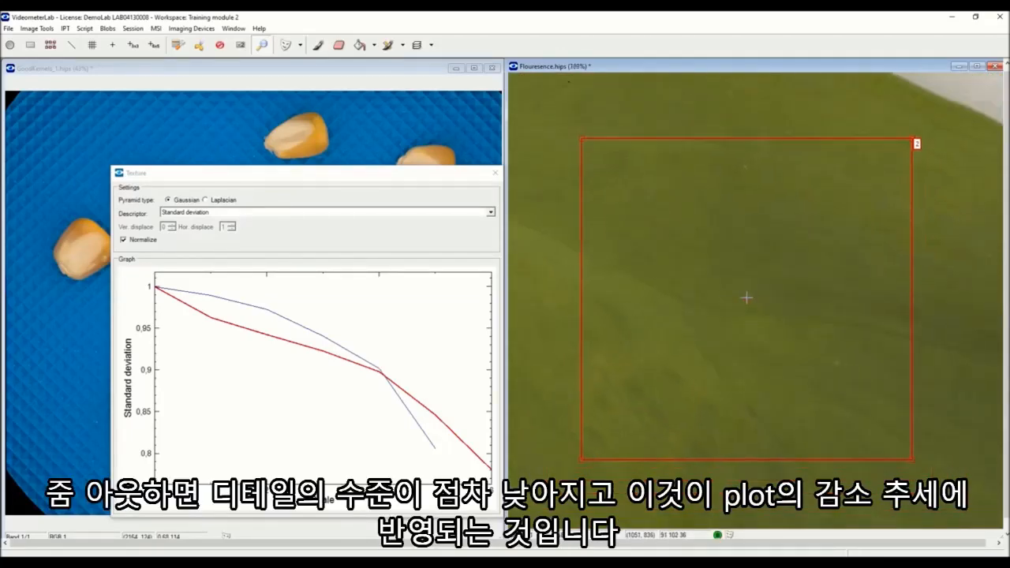
scroll(747, 297, down, 1)
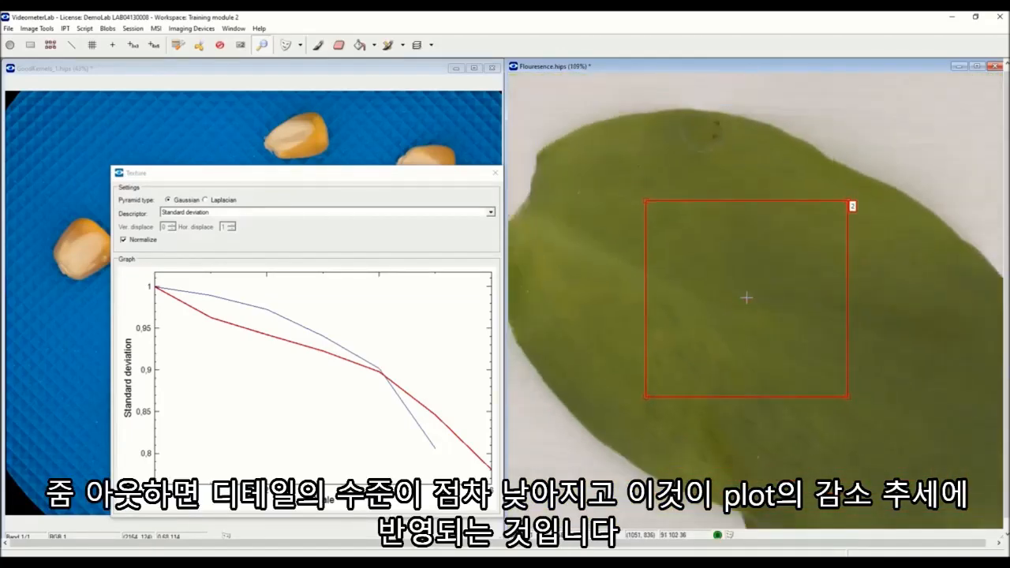
scroll(747, 298, down, 1)
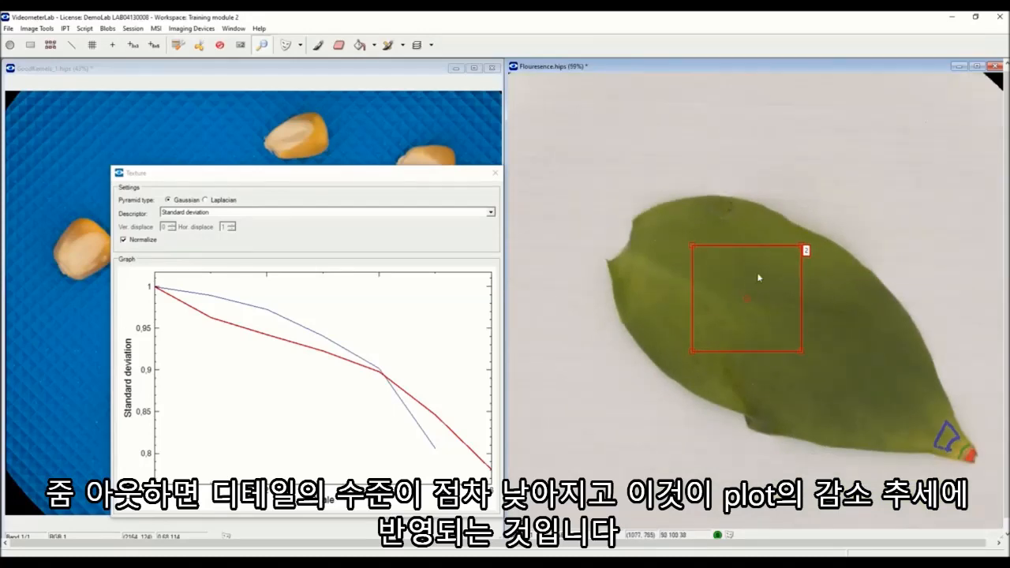
scroll(743, 294, down, 2)
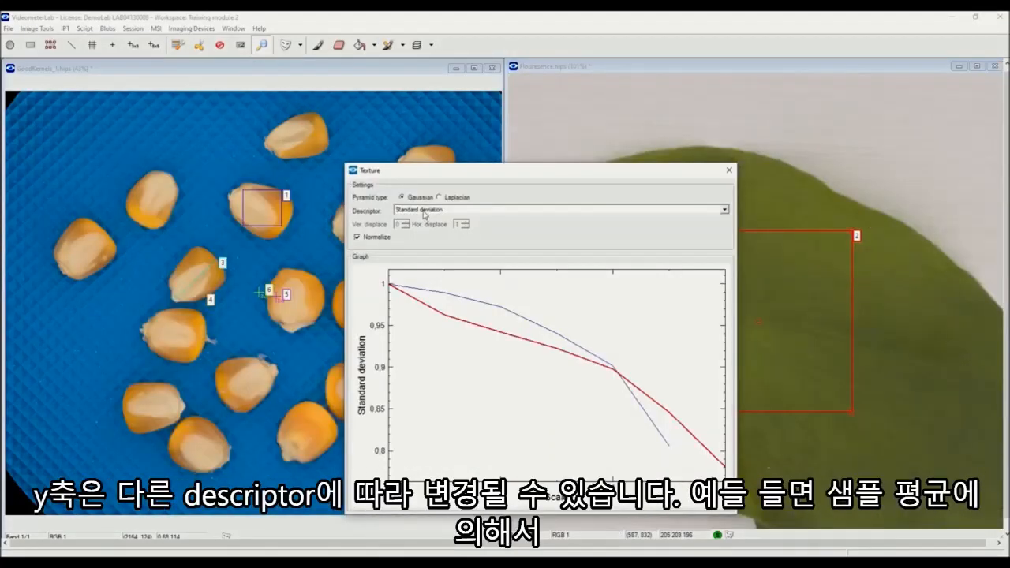
- Compare the texture curves under the Mean and Correlation descriptors, return to Standard deviation, and switch Normalize off and on again
click(424, 210)
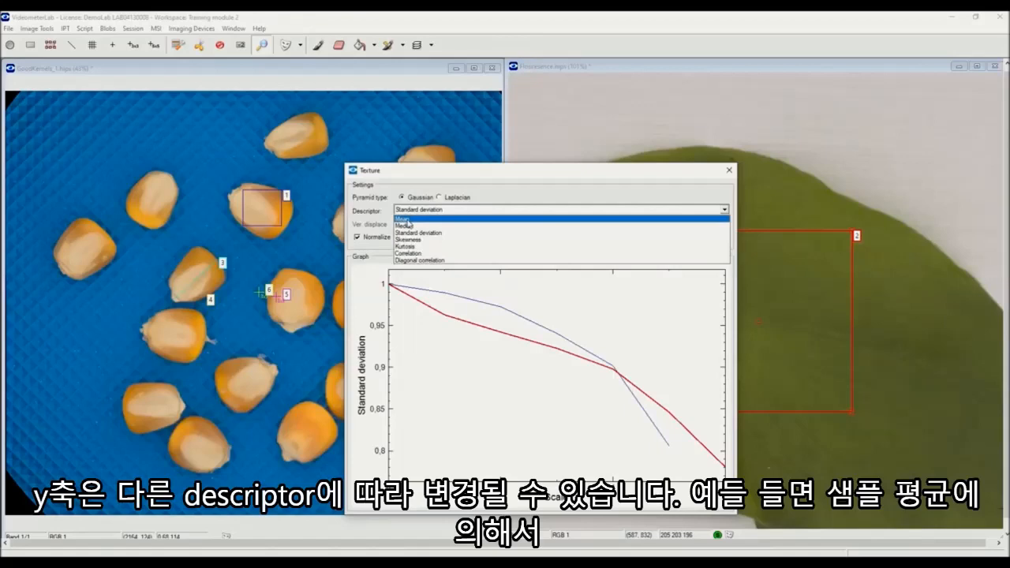
click(408, 220)
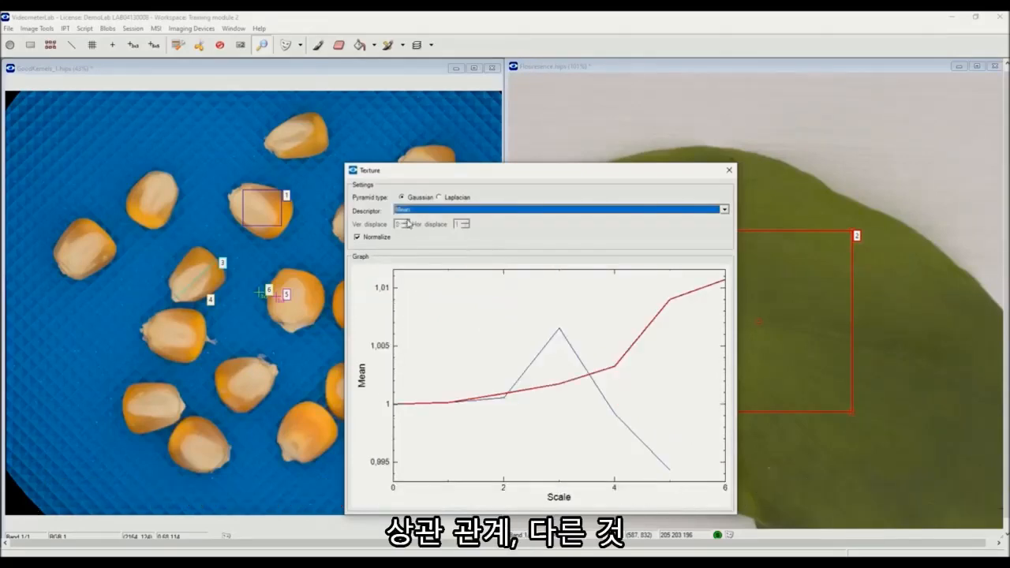
click(410, 211)
click(424, 256)
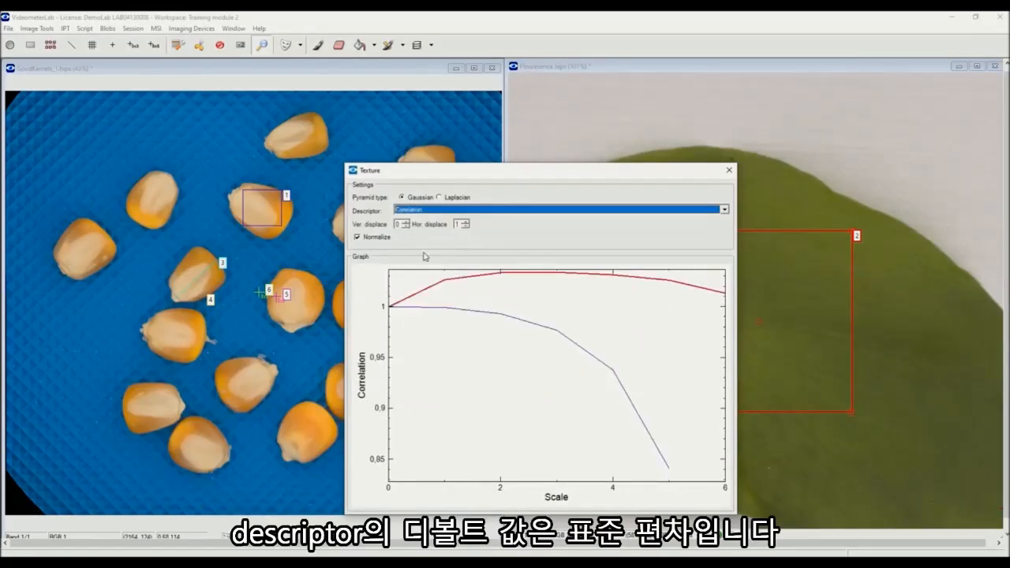
click(442, 212)
click(421, 236)
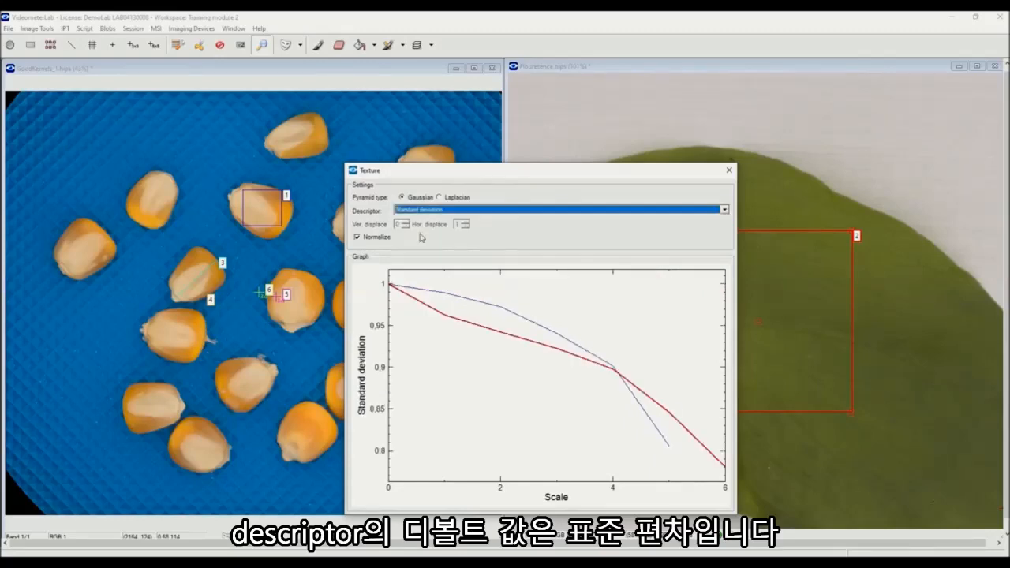
click(359, 237)
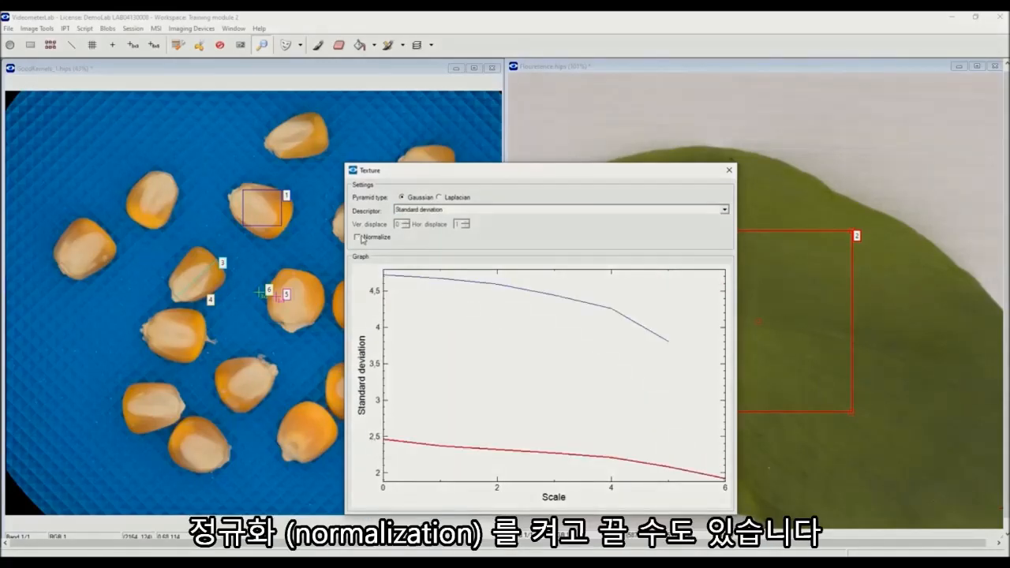
click(360, 237)
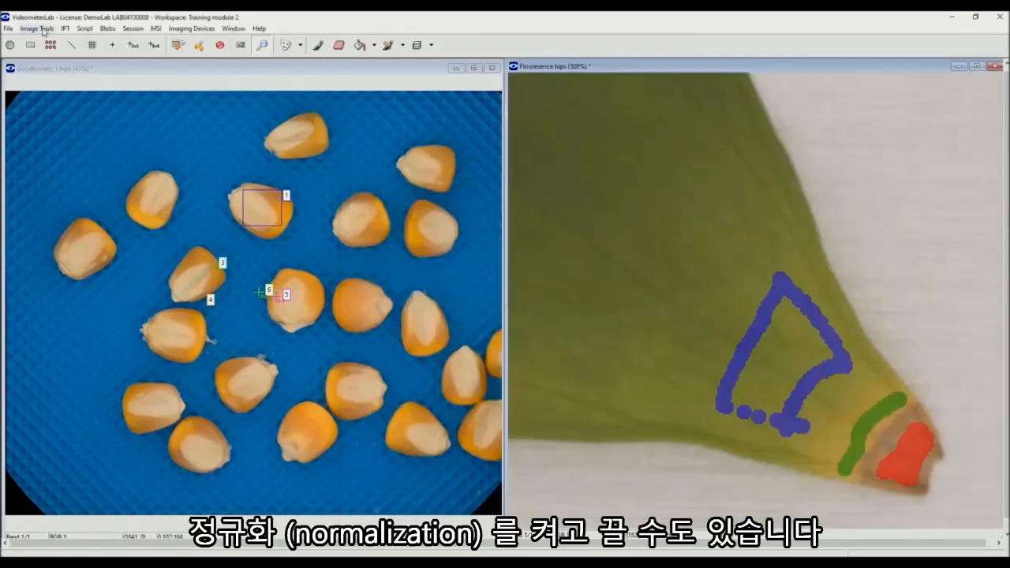
- Open the Density Plot measurement for the leaf's painted layers and plot band 1 against band 2
click(38, 29)
mouse_move(57, 69)
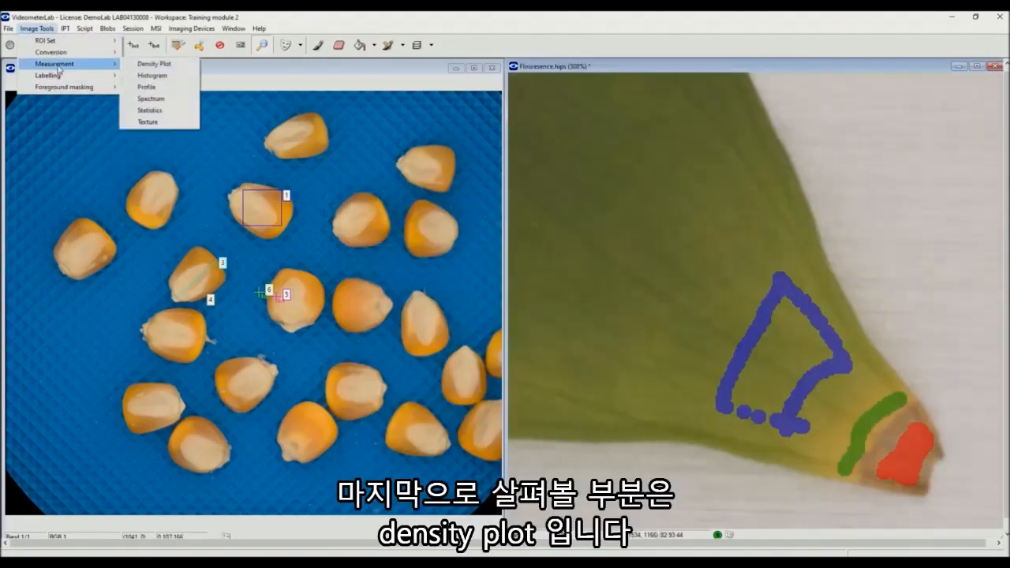
click(152, 63)
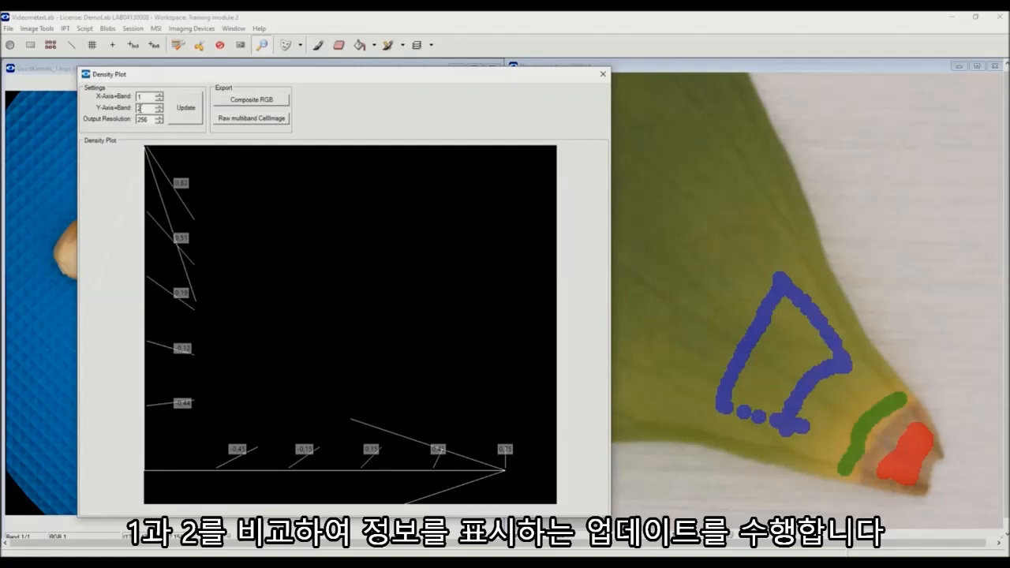
click(186, 108)
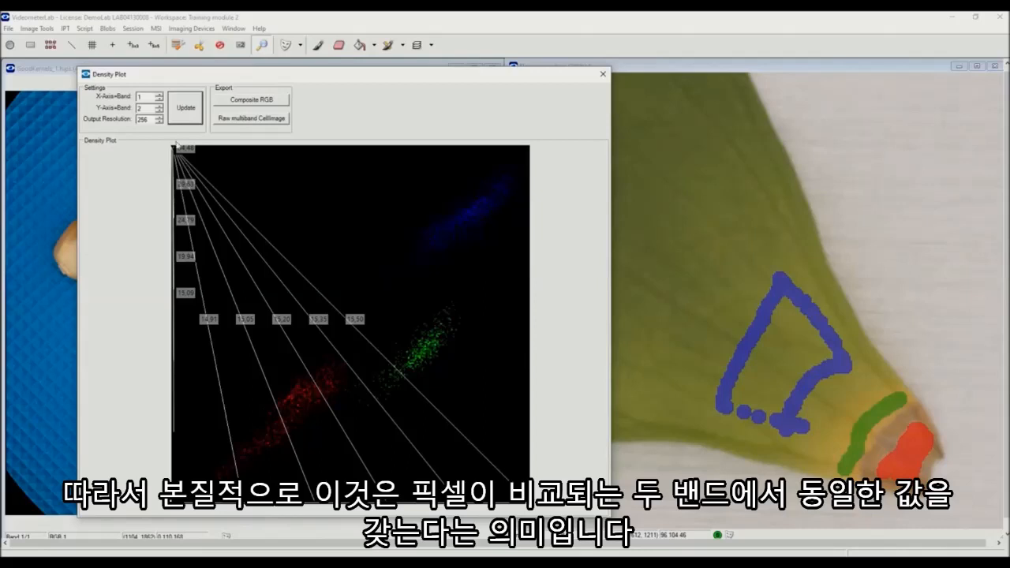
- Update the density plot with the Y-axis on band 5, and once more with it on band 8
double_click(160, 111)
click(160, 110)
click(194, 108)
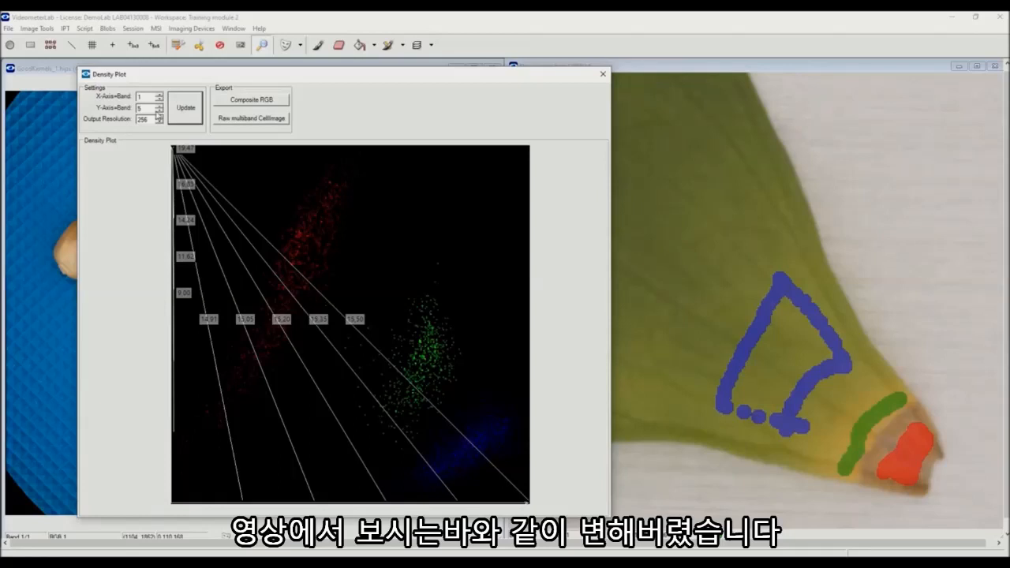
click(160, 105)
click(185, 108)
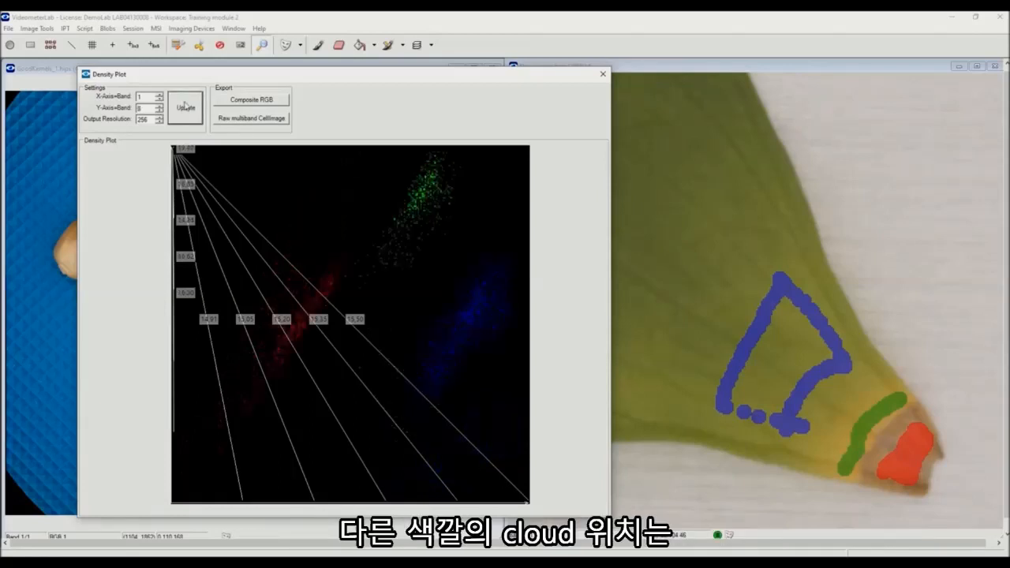
- Raise the density plot's X-axis band and update the plot
click(159, 94)
click(158, 94)
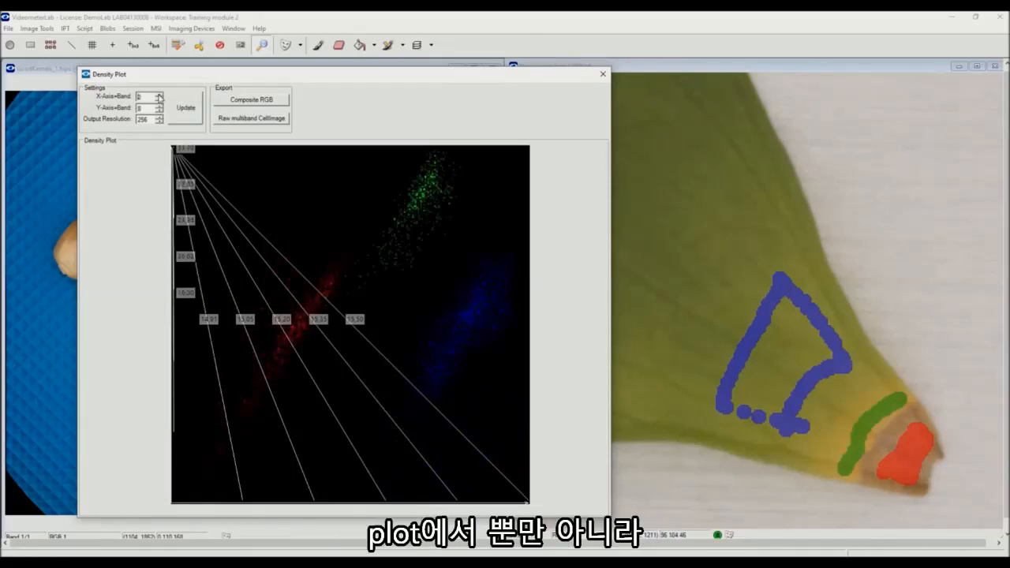
click(186, 108)
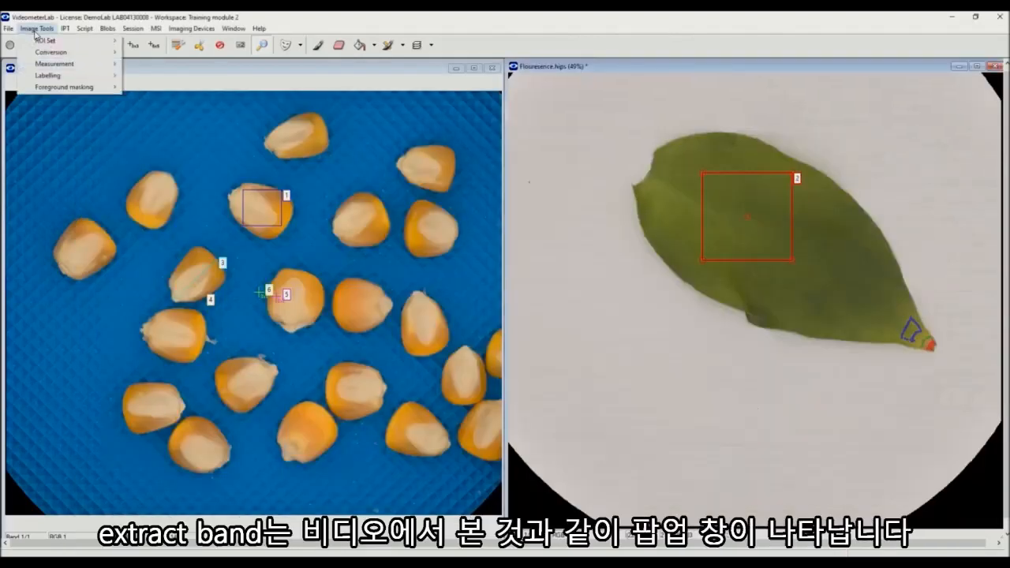
- Extract the leaf image's F1 Cyan (505 nm), F1 Amber (590 nm) and F1 NIR (850 nm) bands as separate images and spread the windows apart
mouse_move(43, 53)
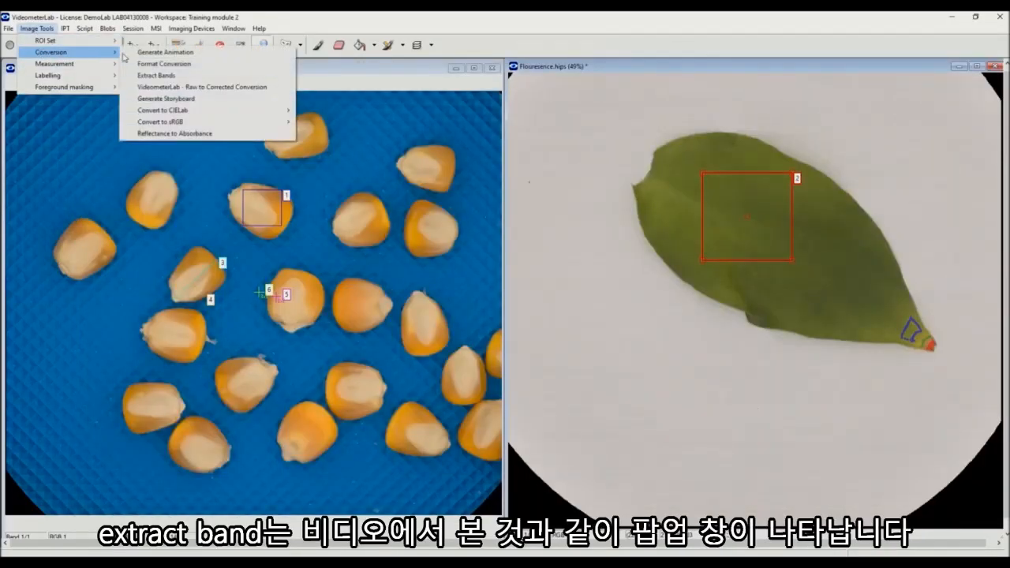
click(179, 77)
drag(451, 352, 199, 438)
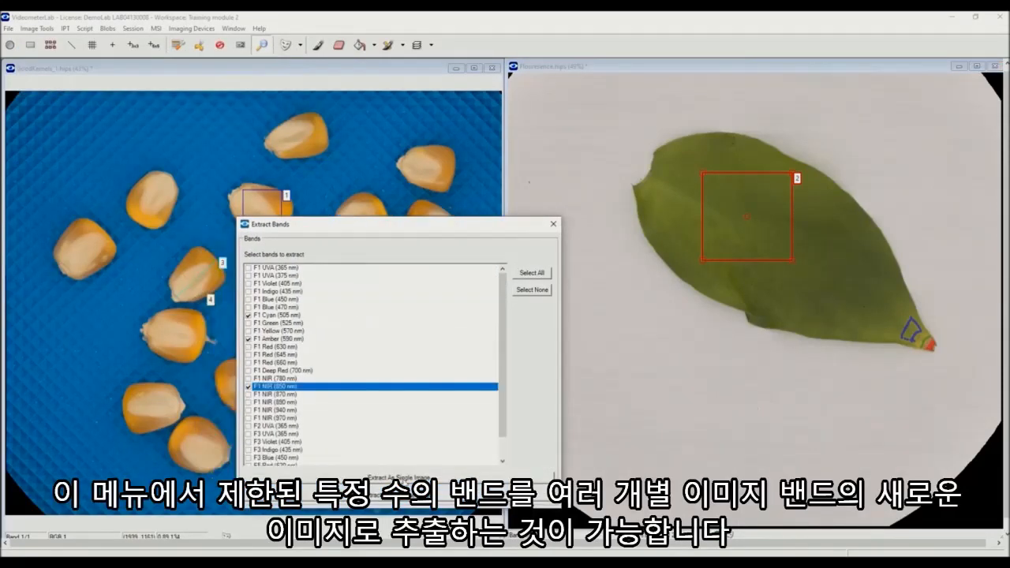
click(407, 498)
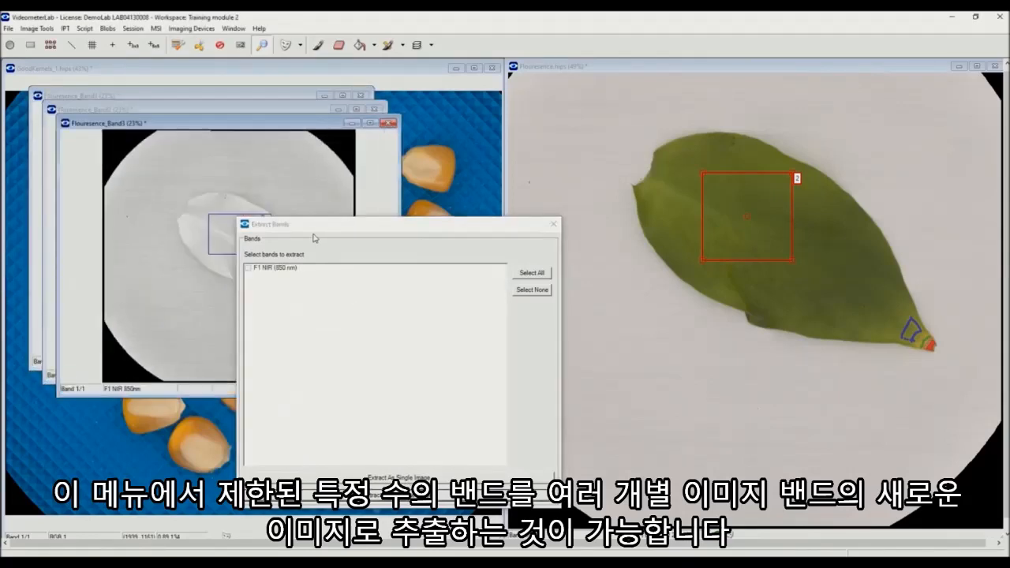
drag(313, 234, 476, 225)
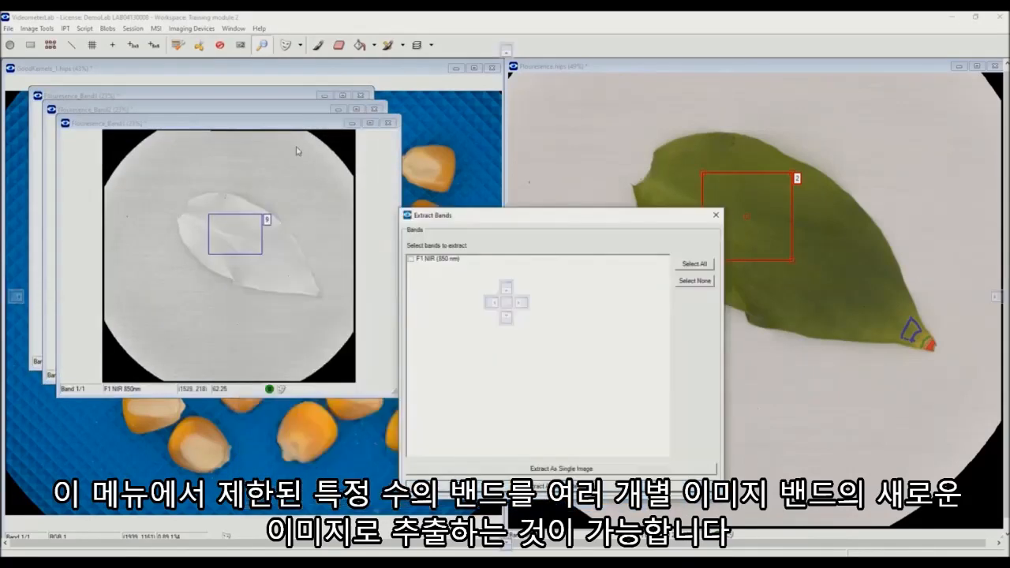
drag(208, 118, 190, 173)
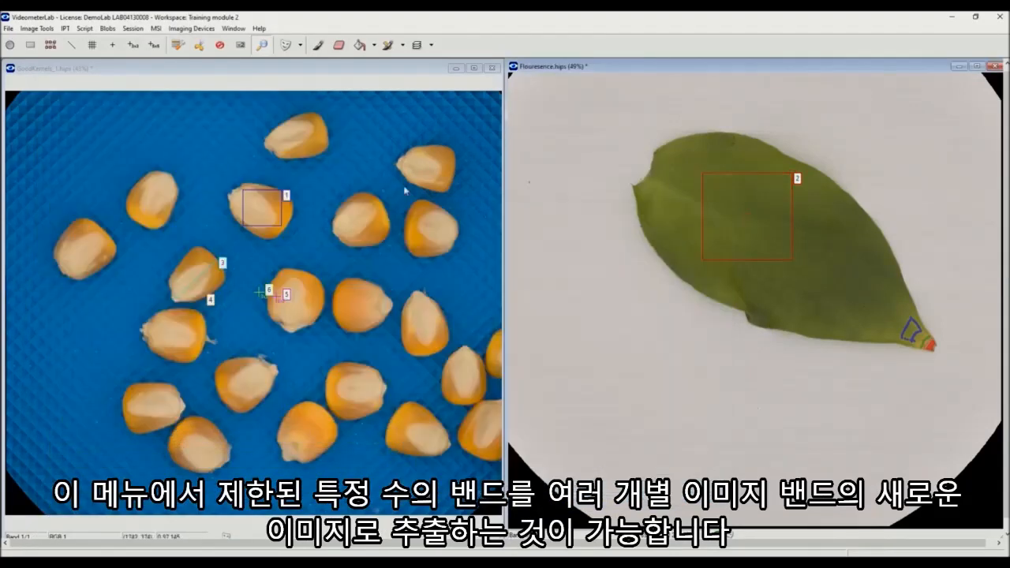
- Convert the leaf image to CIELab with the D55: Afternoon daylight illuminant and show the second band of the result
click(50, 30)
mouse_move(60, 52)
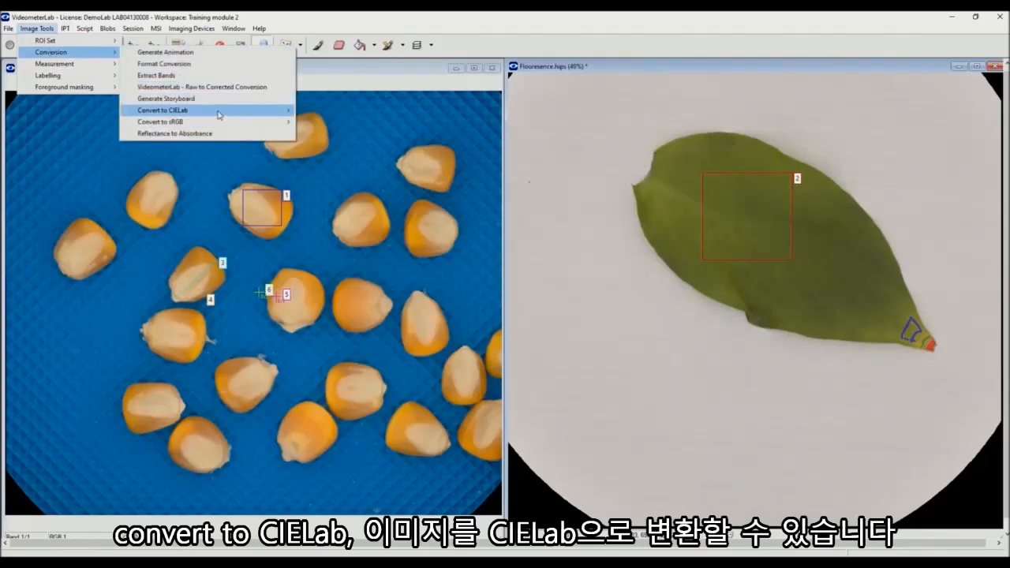
mouse_move(219, 113)
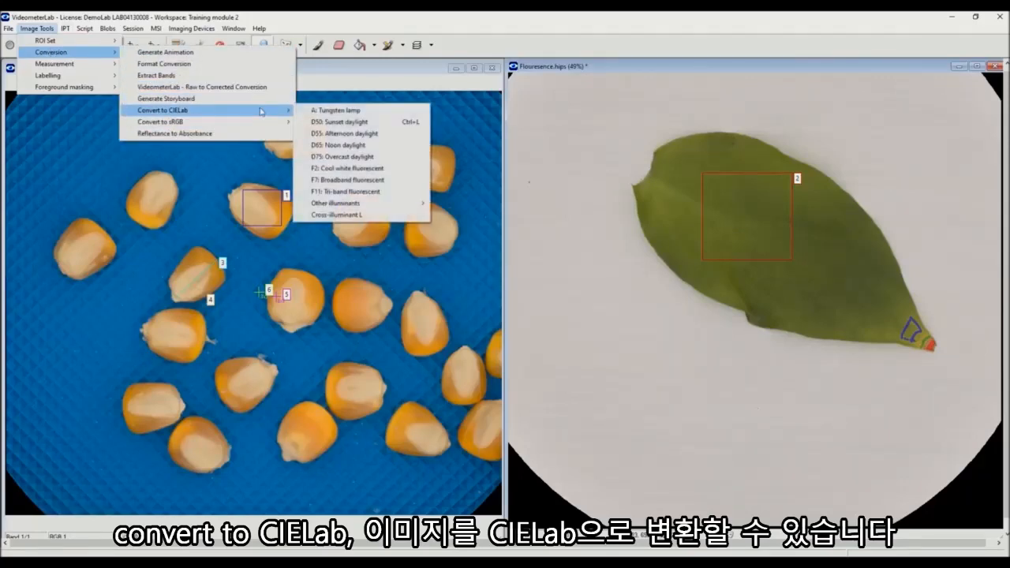
click(345, 134)
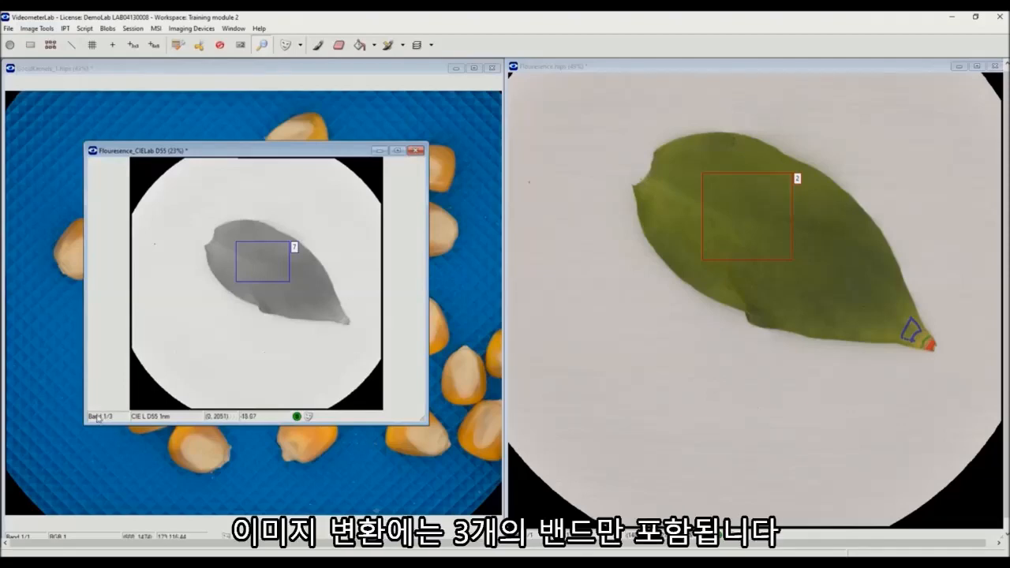
scroll(255, 329, down, 1)
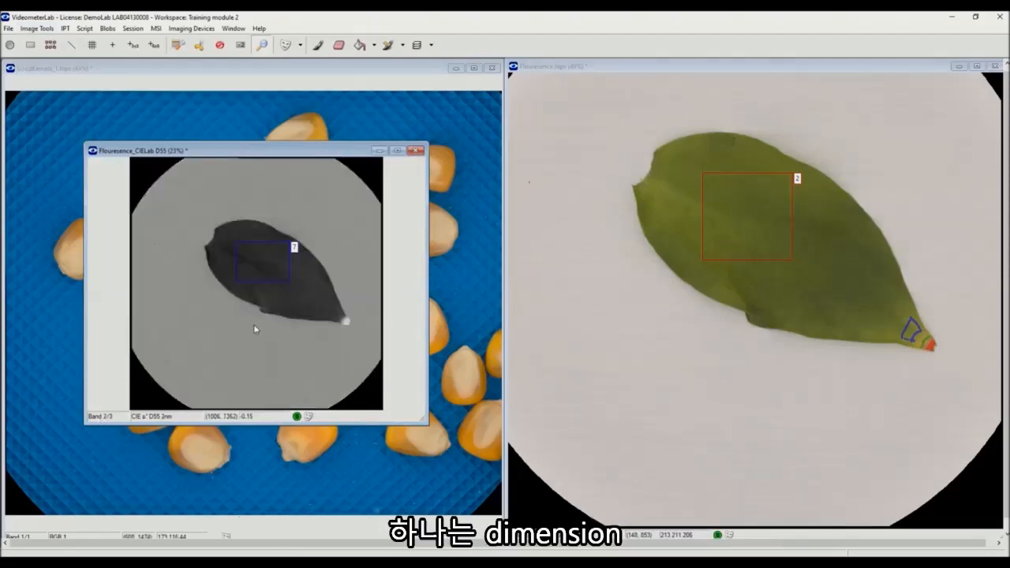
- Convert the leaf image to sRGB with the D50: Sunset daylight illuminant and move the result window to sit between the two images
scroll(255, 329, down, 1)
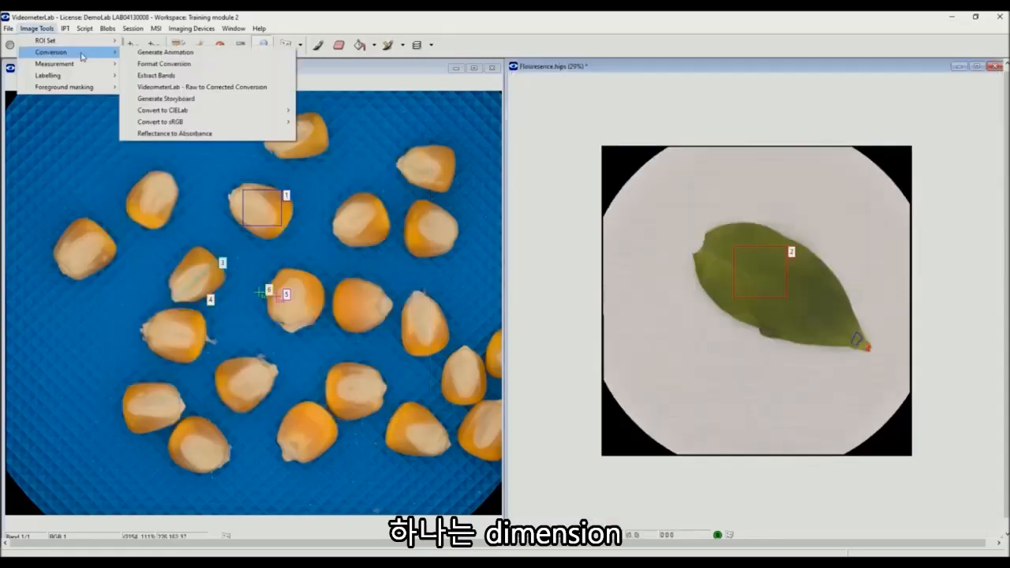
mouse_move(222, 124)
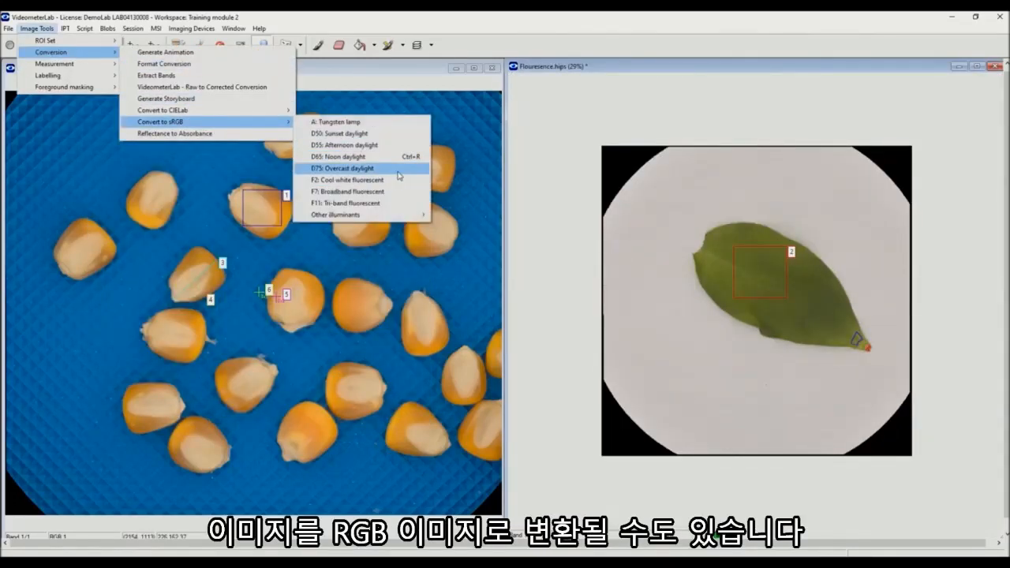
click(401, 134)
drag(355, 171, 432, 134)
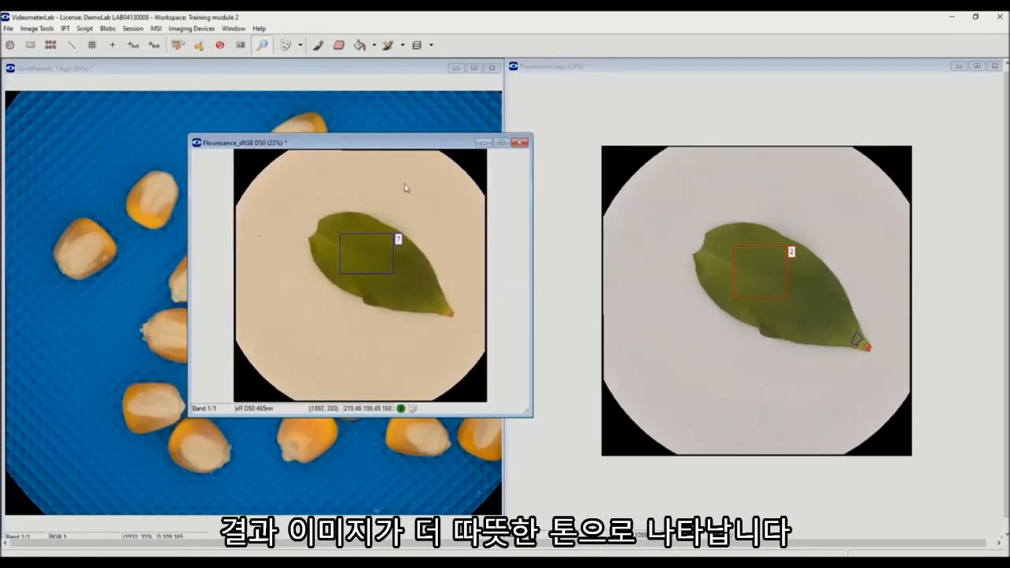
- Convert the original leaf image from reflectance to absorbance
click(36, 29)
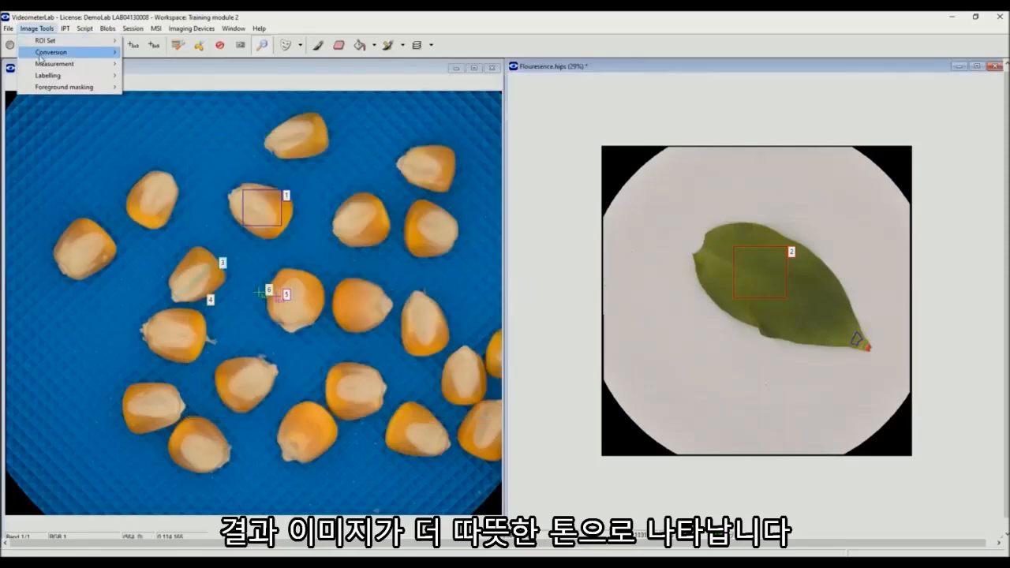
mouse_move(40, 53)
click(183, 133)
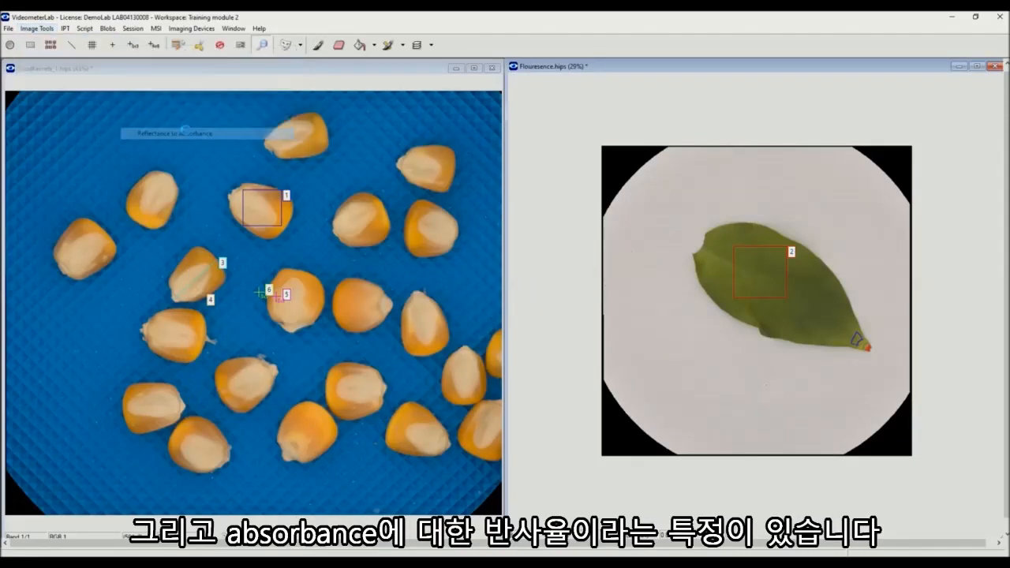
- Switch the absorbance image's view mode to Greyscale and enlarge its window
right_click(255, 281)
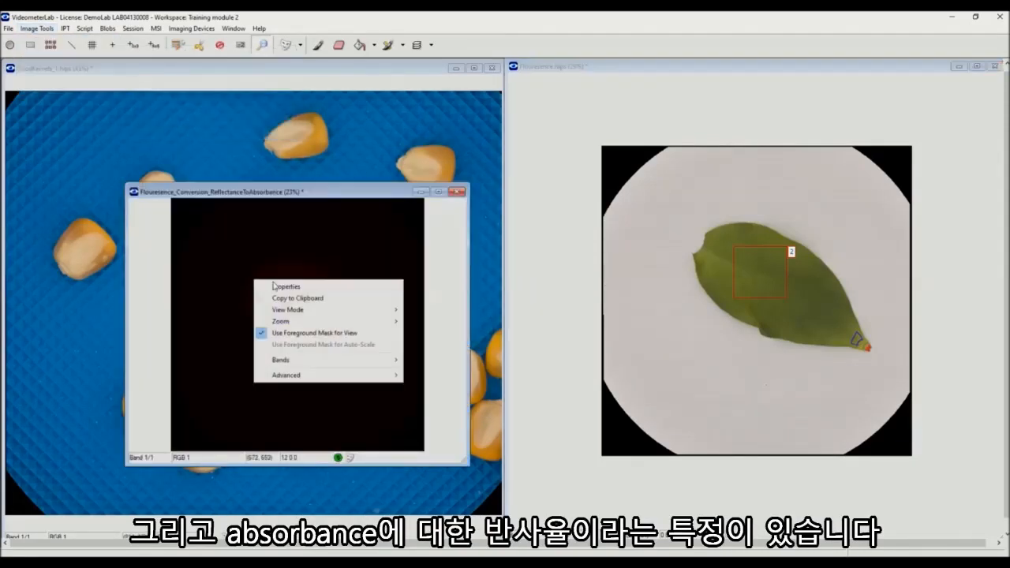
mouse_move(336, 316)
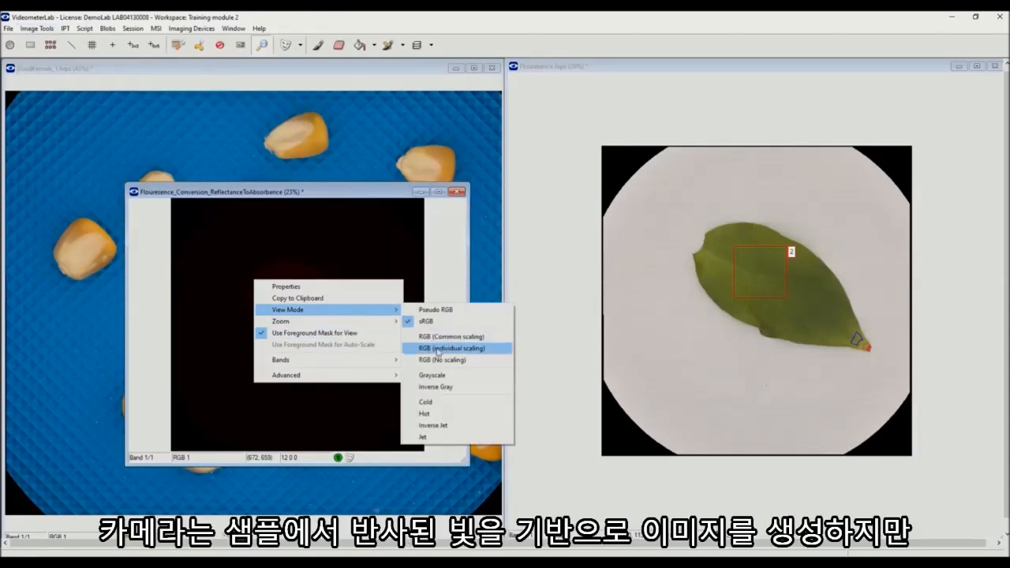
click(434, 375)
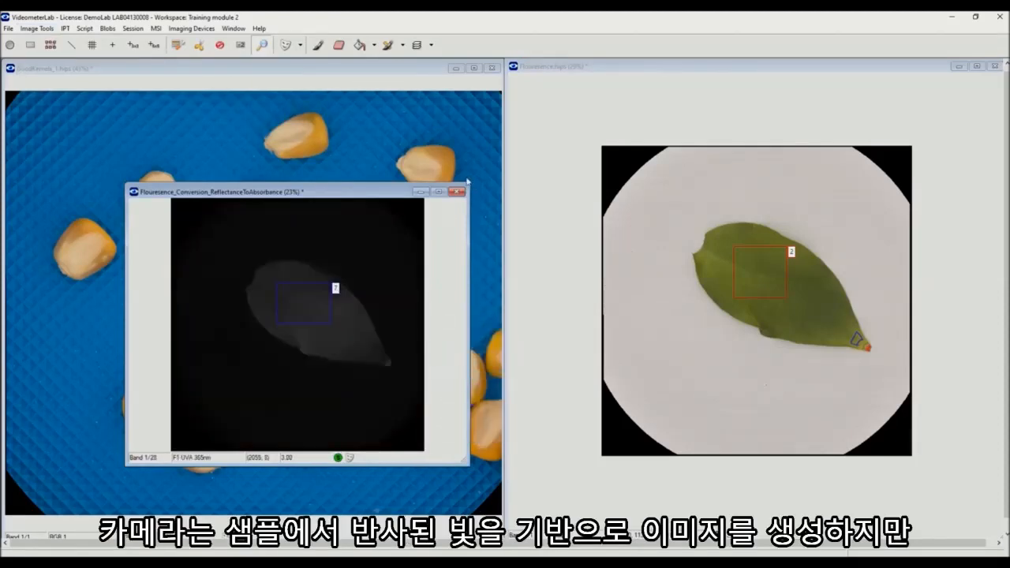
drag(469, 182, 540, 101)
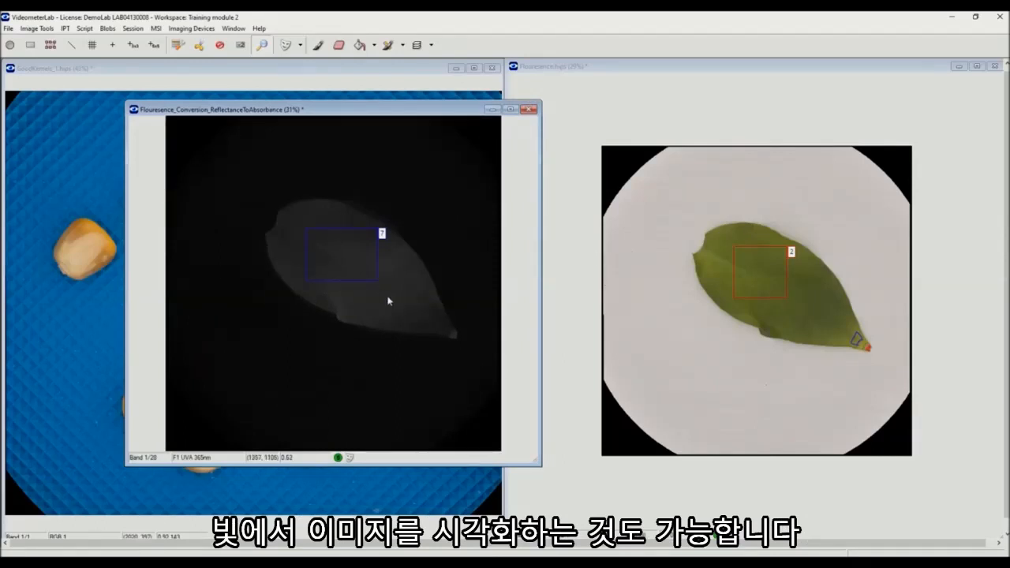
- Step through the absorbance image's bands, from F1 UVA 365 nm up into the F3 and F5 bands, to examine how the leaf absorbs light
key(Up)
key(Up)
key(Up)
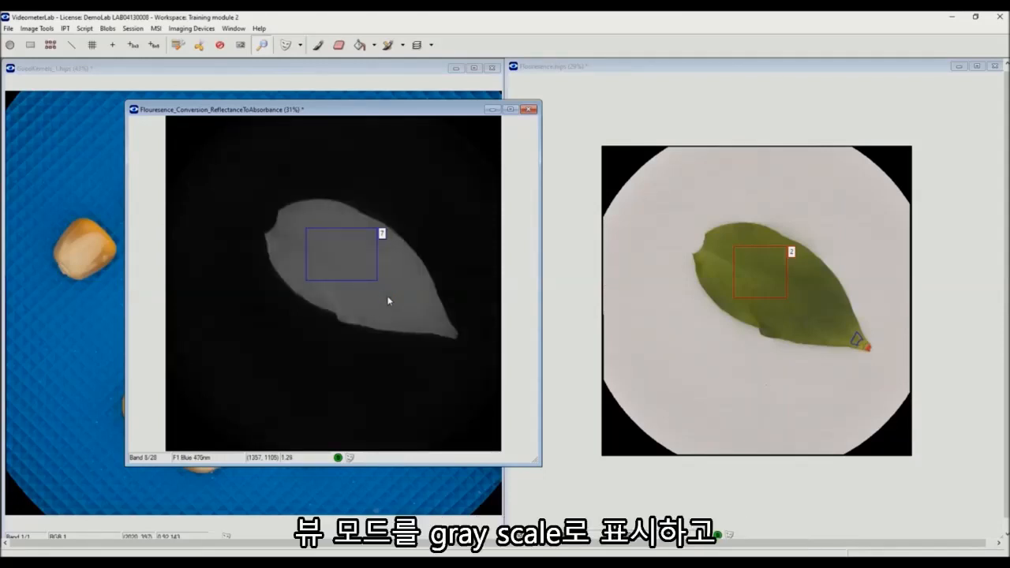
scroll(387, 300, down, 5)
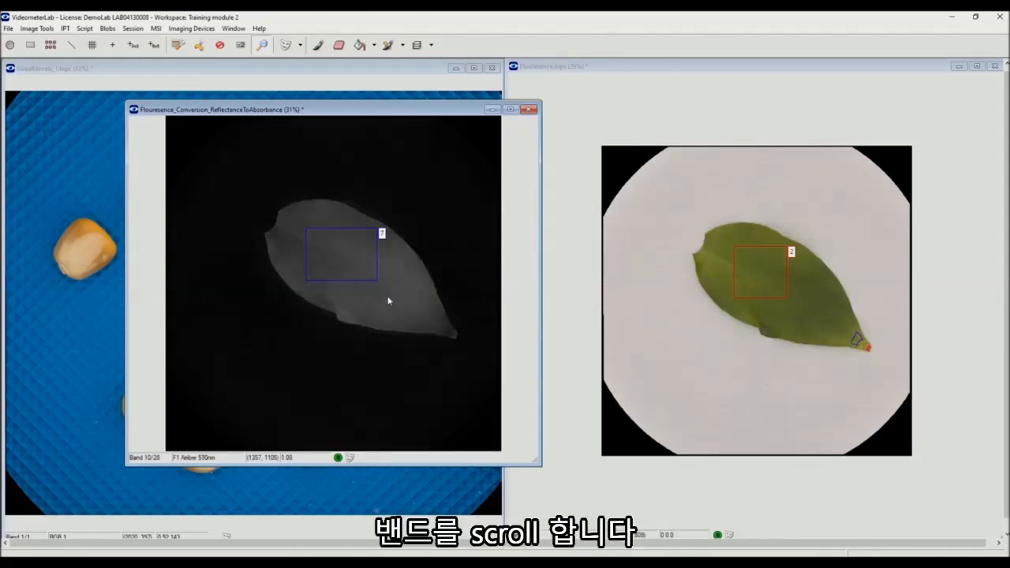
scroll(388, 300, down, 7)
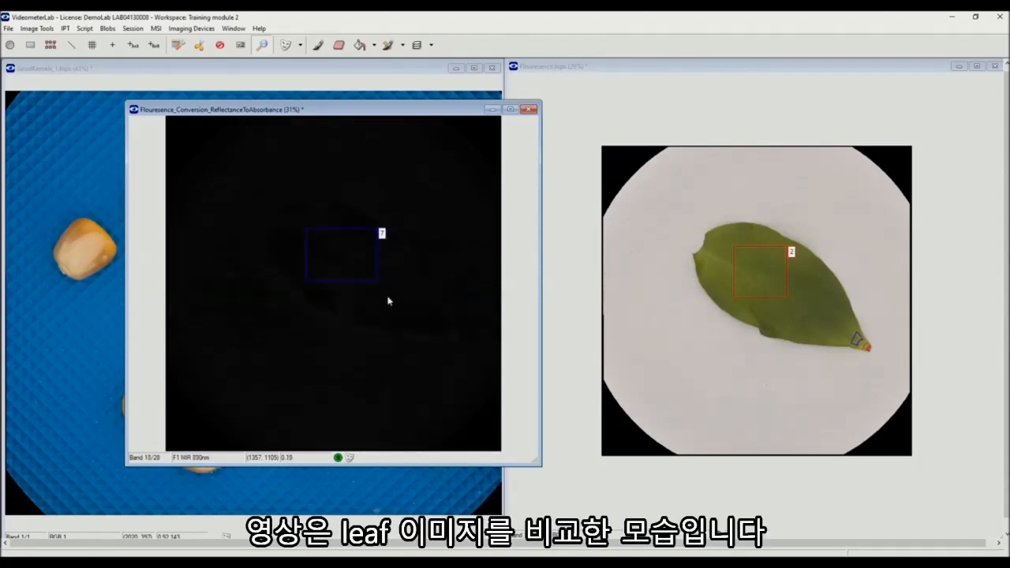
scroll(387, 301, down, 7)
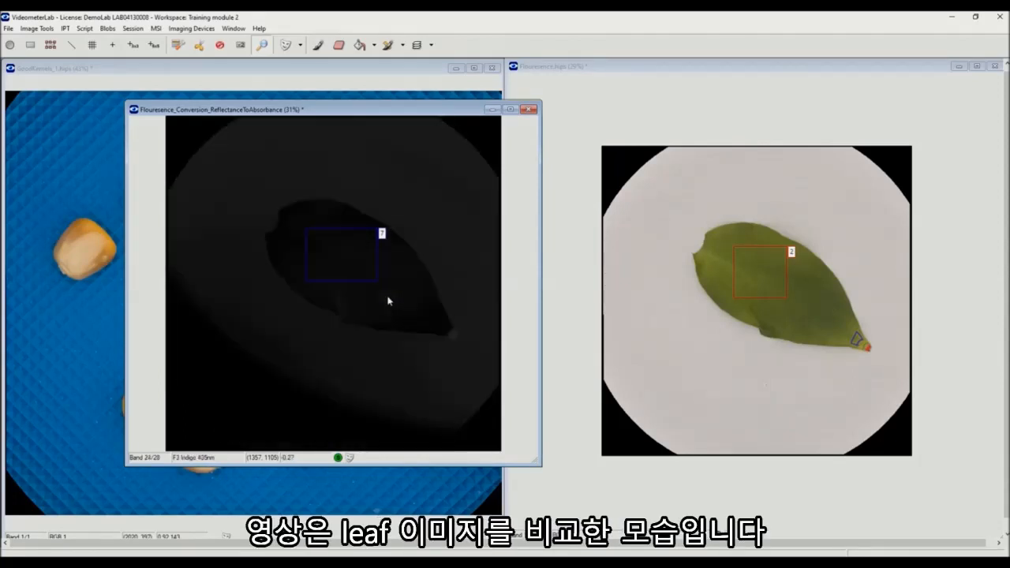
scroll(387, 300, down, 1)
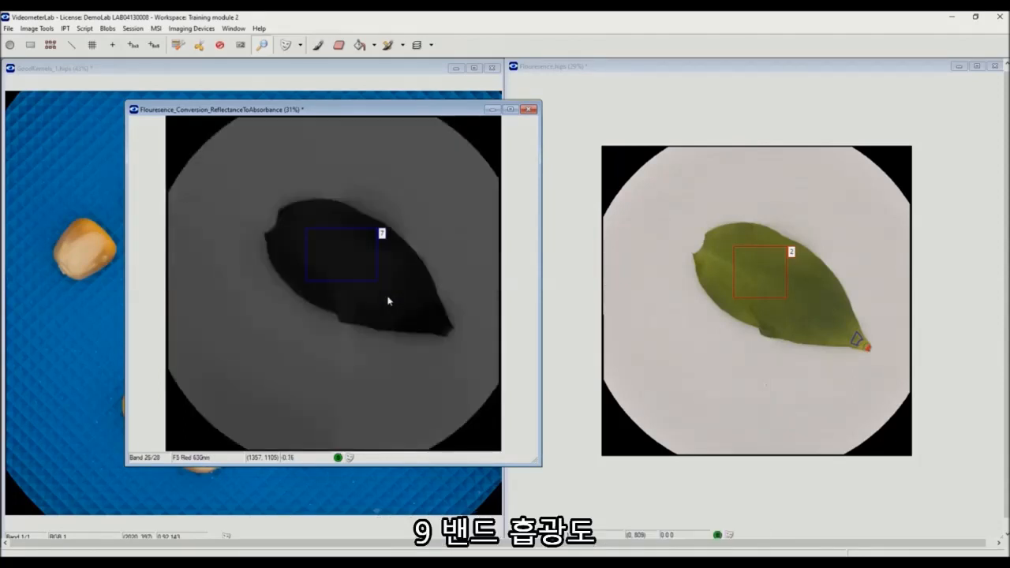
scroll(388, 300, down, 3)
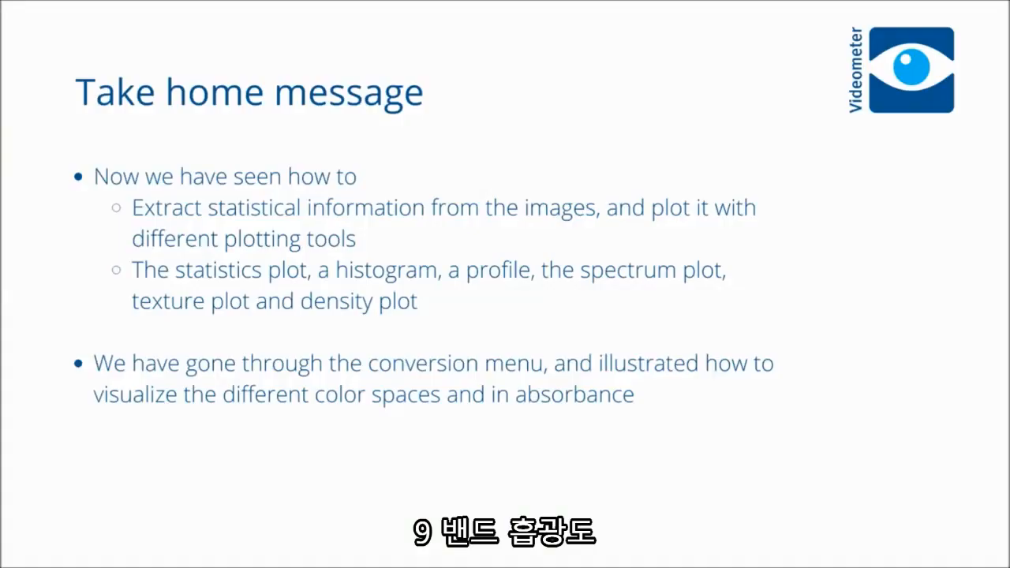